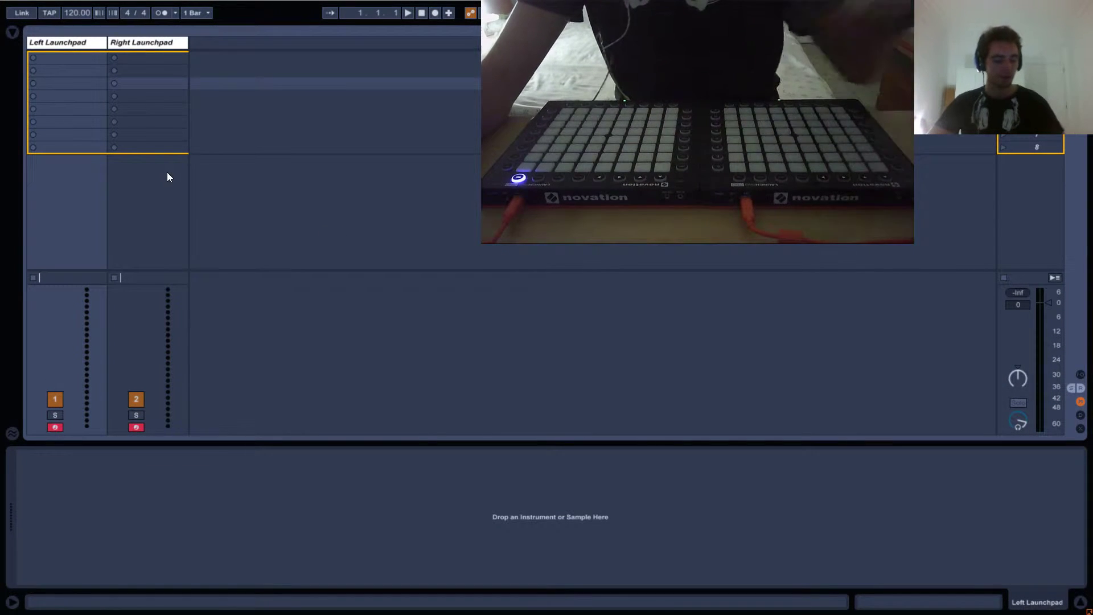
Add a Velocity MIDI effect to the Left Launchpad track and lower its output maximum.
click(12, 32)
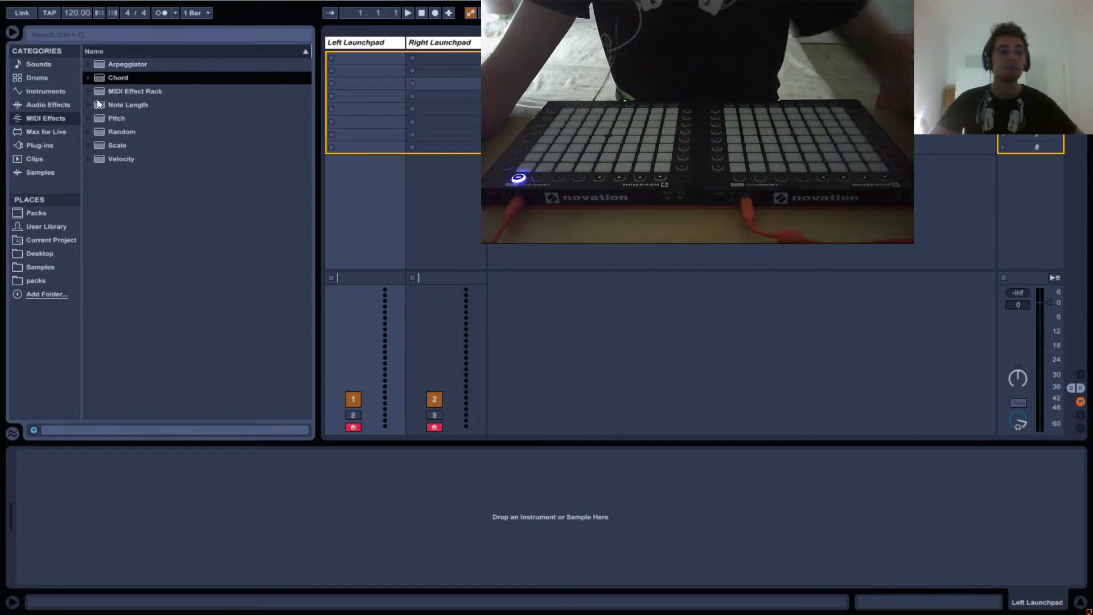
drag(111, 154, 364, 83)
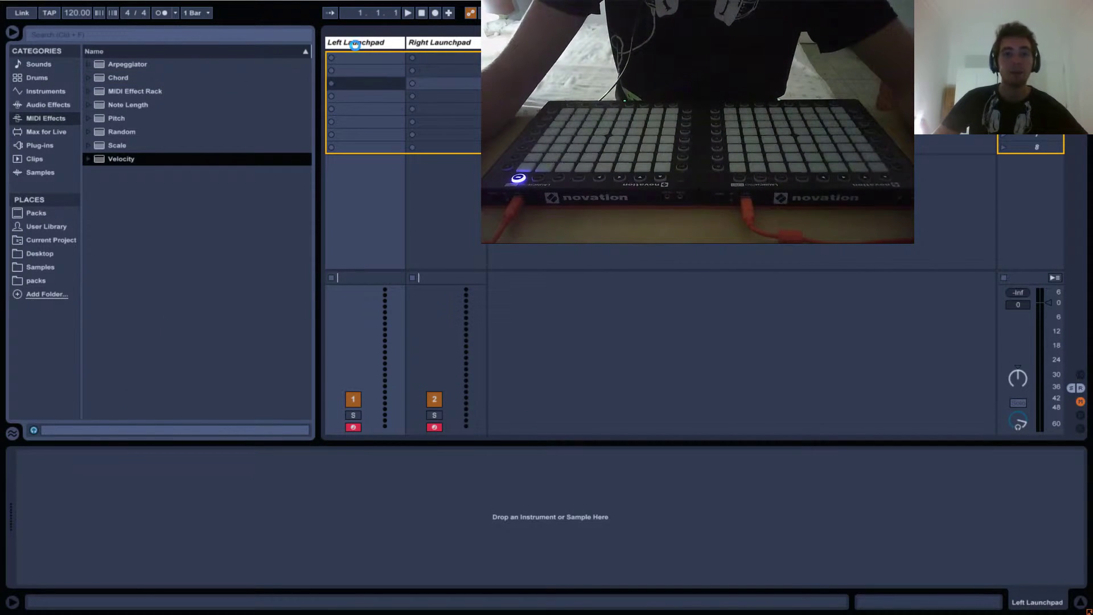
click(16, 34)
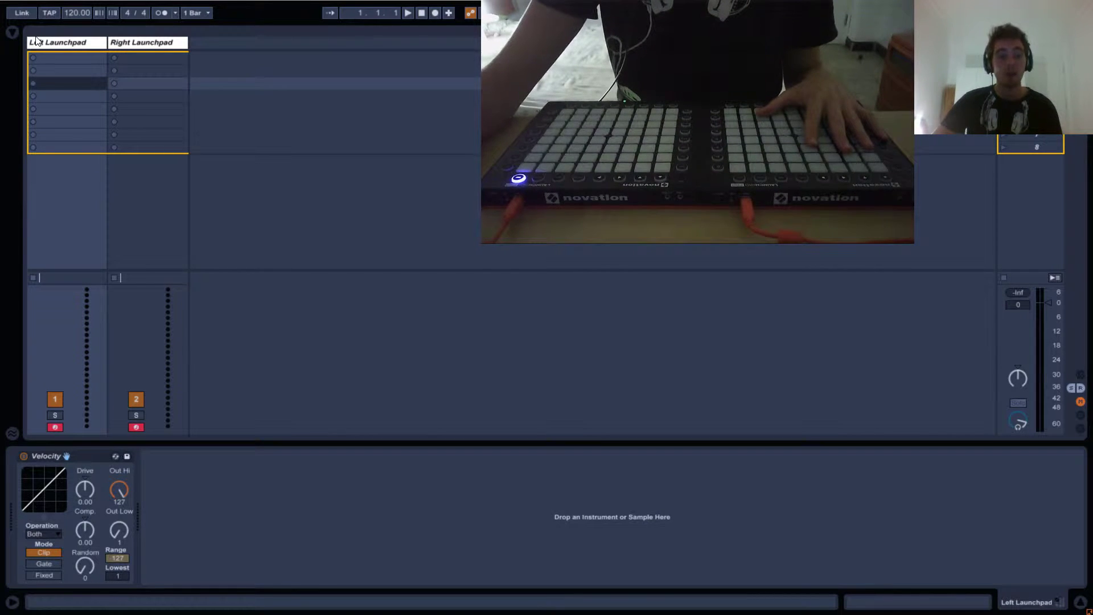
drag(118, 487, 66, 429)
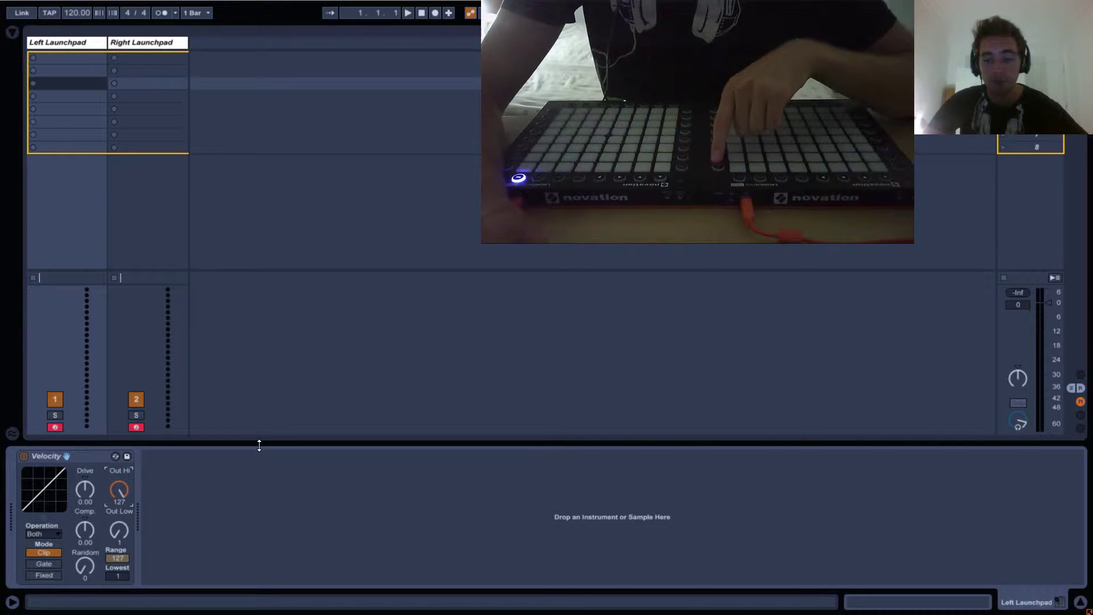
drag(119, 484, 127, 523)
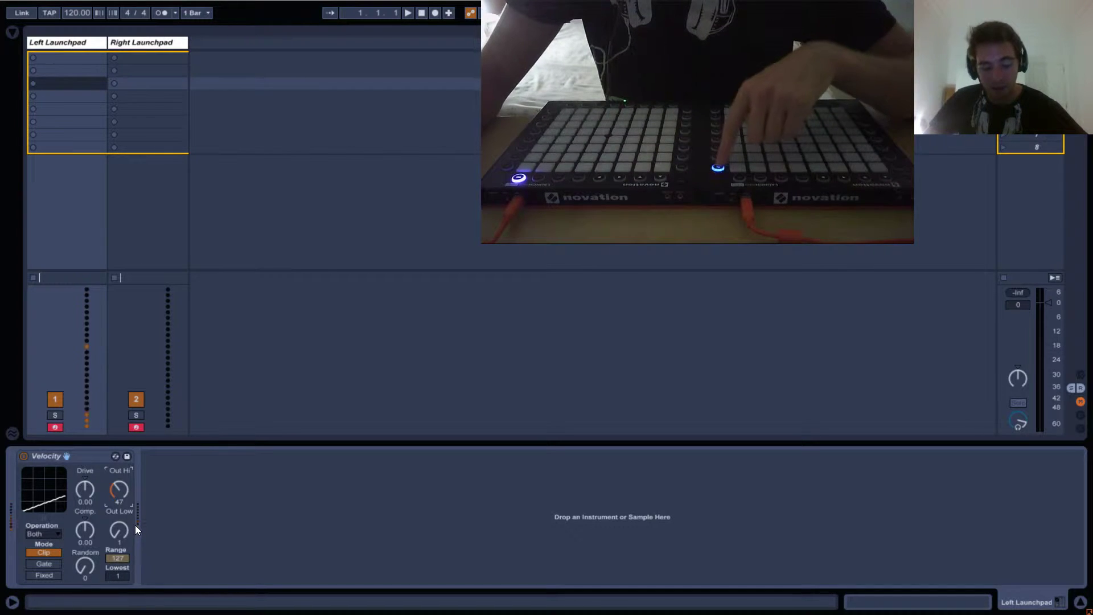
drag(118, 490, 118, 532)
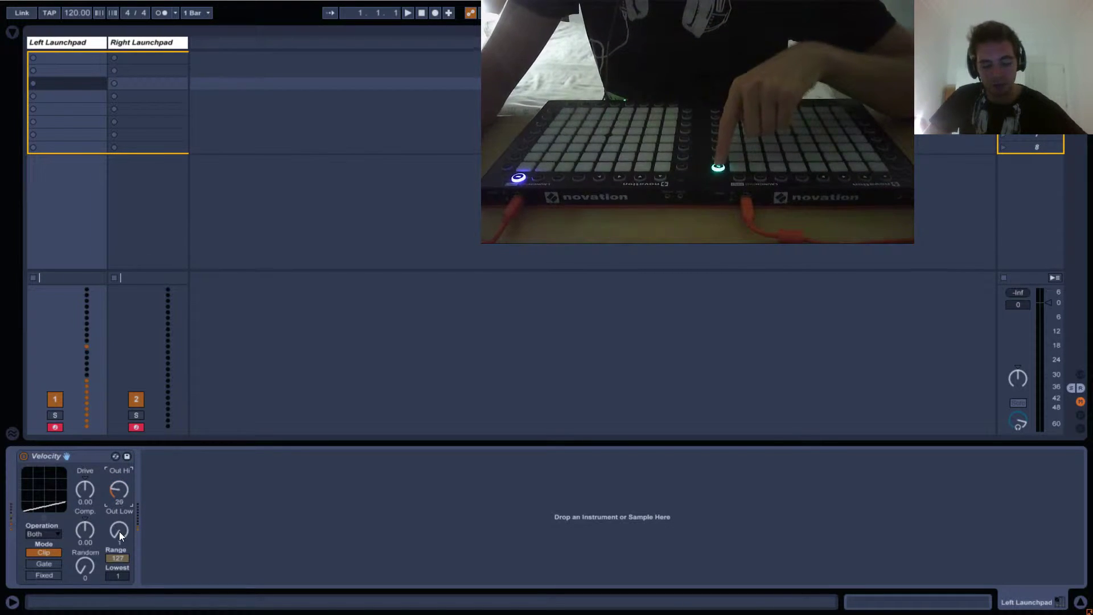
key(Delete)
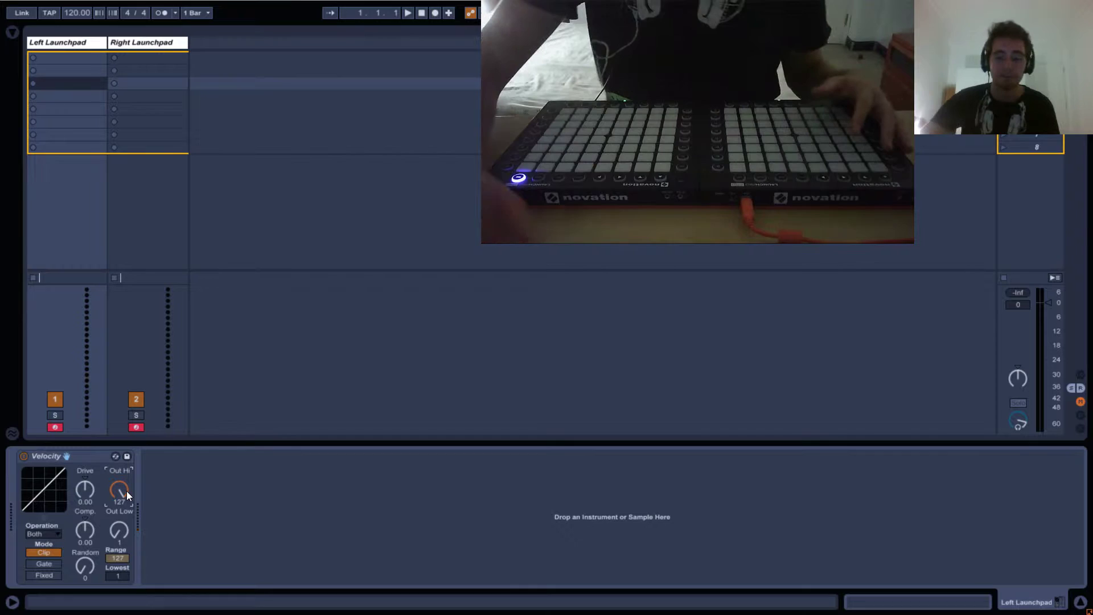
Set Velocity Out Hi to 47, raise Out Low to 47, then reset Out Low to 0.
text(47)
key(Return)
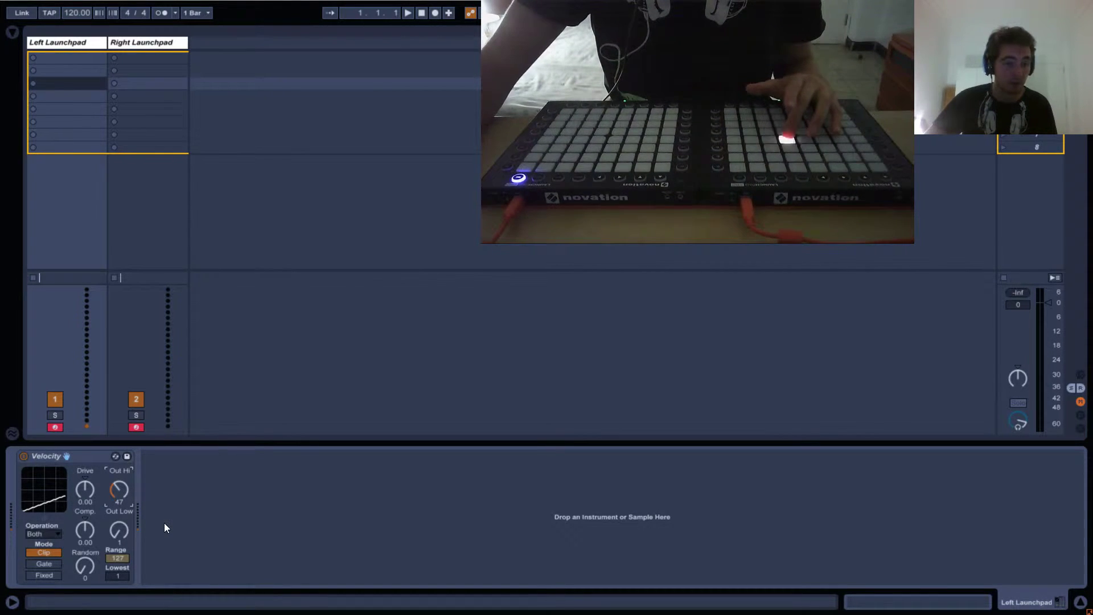
click(119, 530)
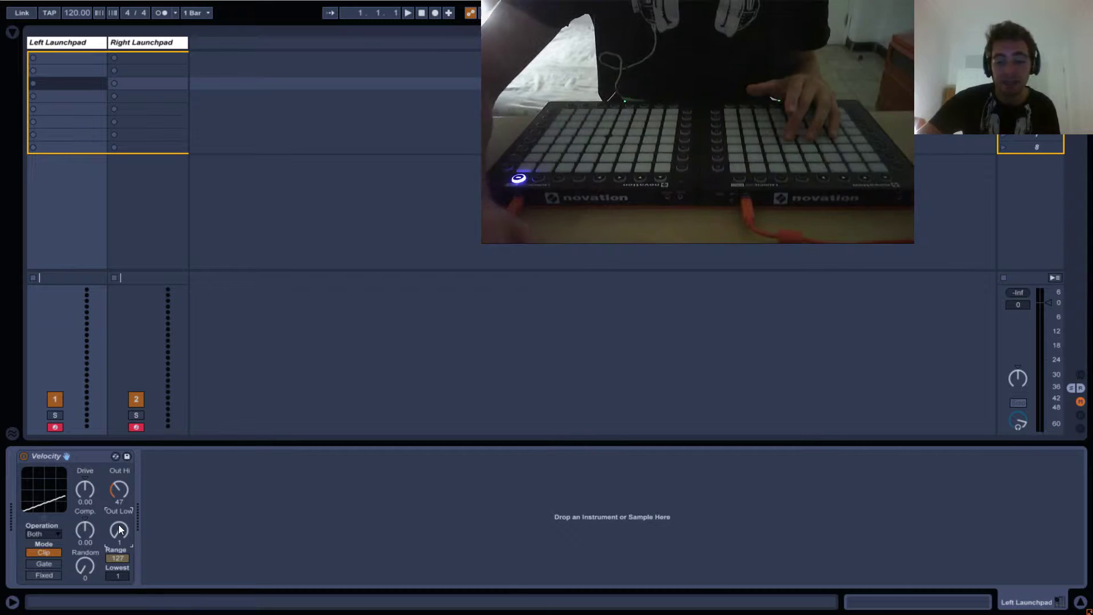
drag(120, 529, 121, 504)
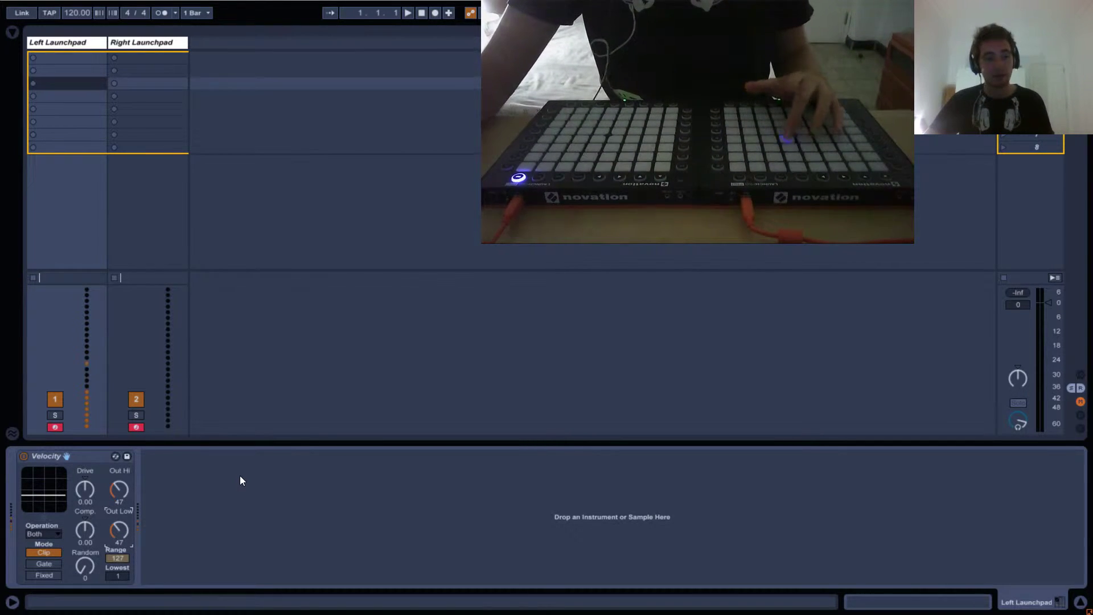
key(Delete)
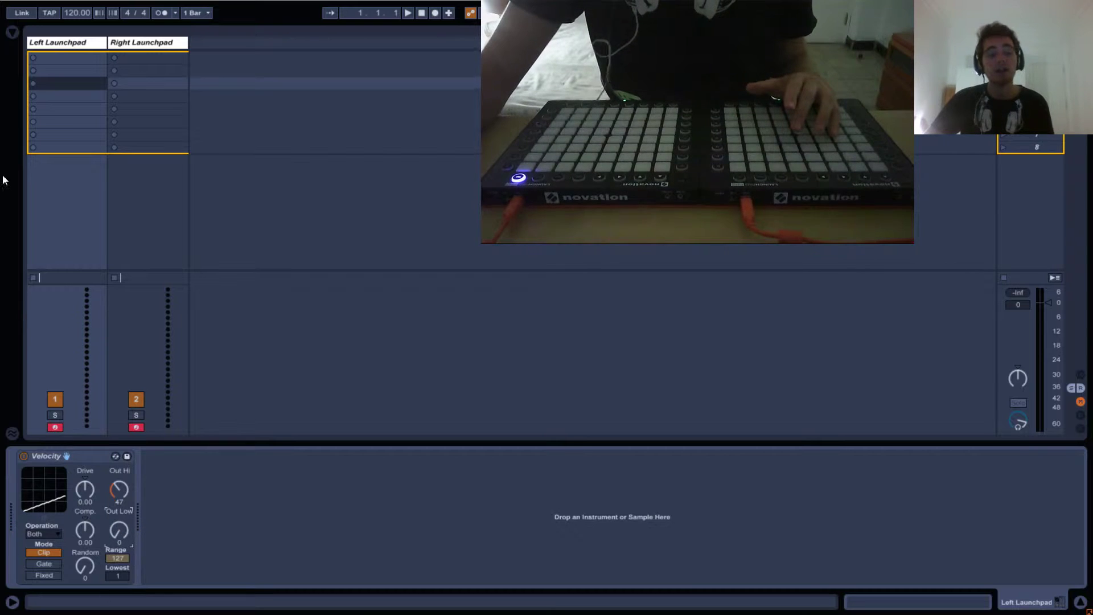
Reset Out Hi to 127, then delete the Velocity device from the track.
click(118, 487)
key(Delete)
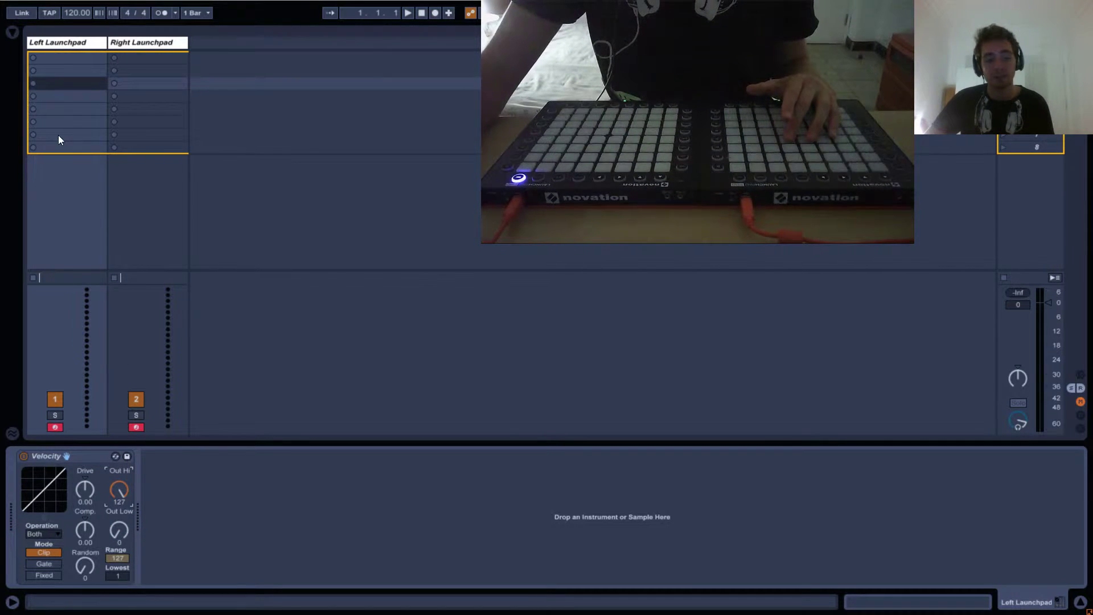
click(55, 455)
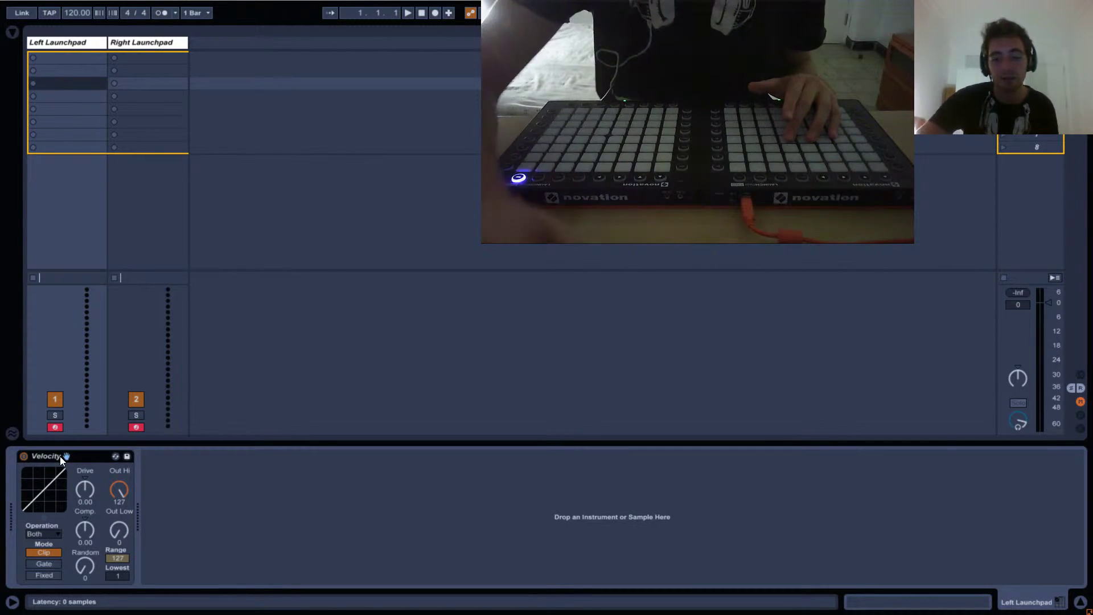
key(Delete)
Add two new Velocity devices and raise the first one's Out Low to 127.
click(12, 31)
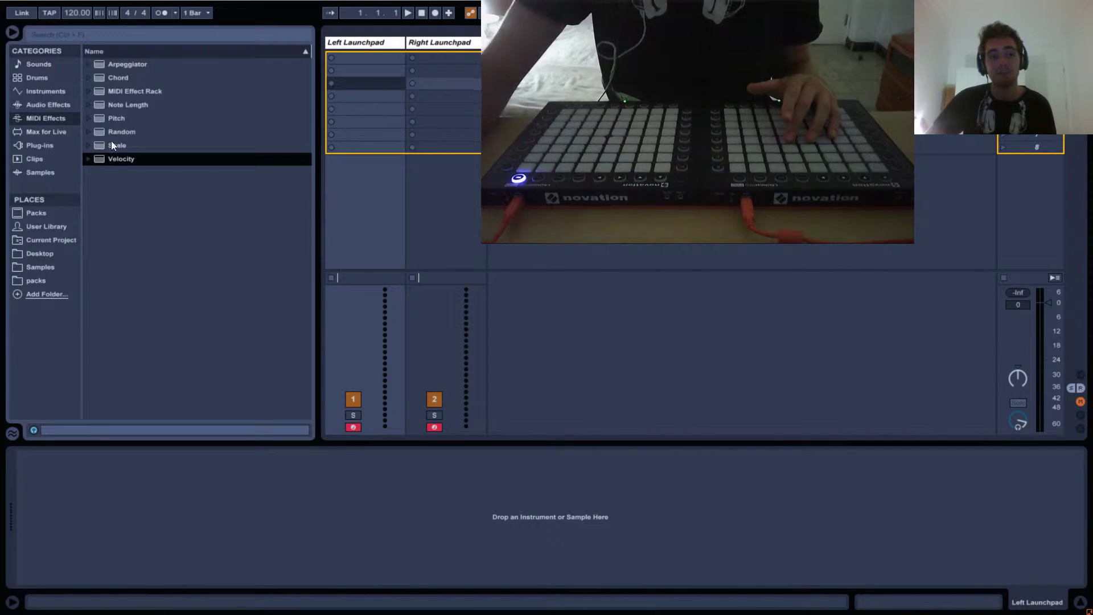
drag(118, 159, 89, 509)
double_click(117, 160)
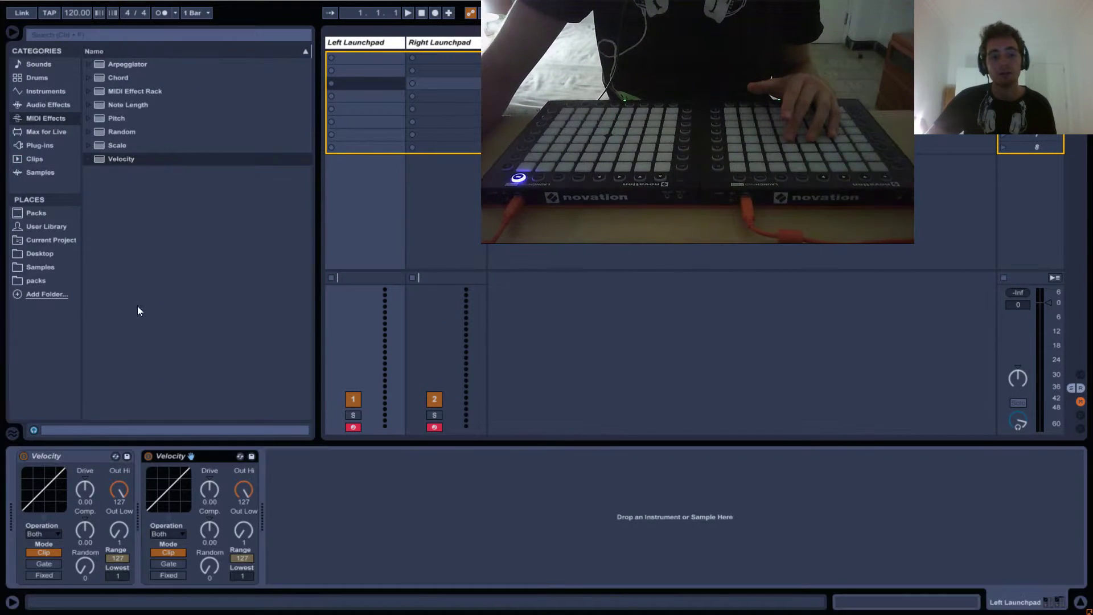
click(12, 32)
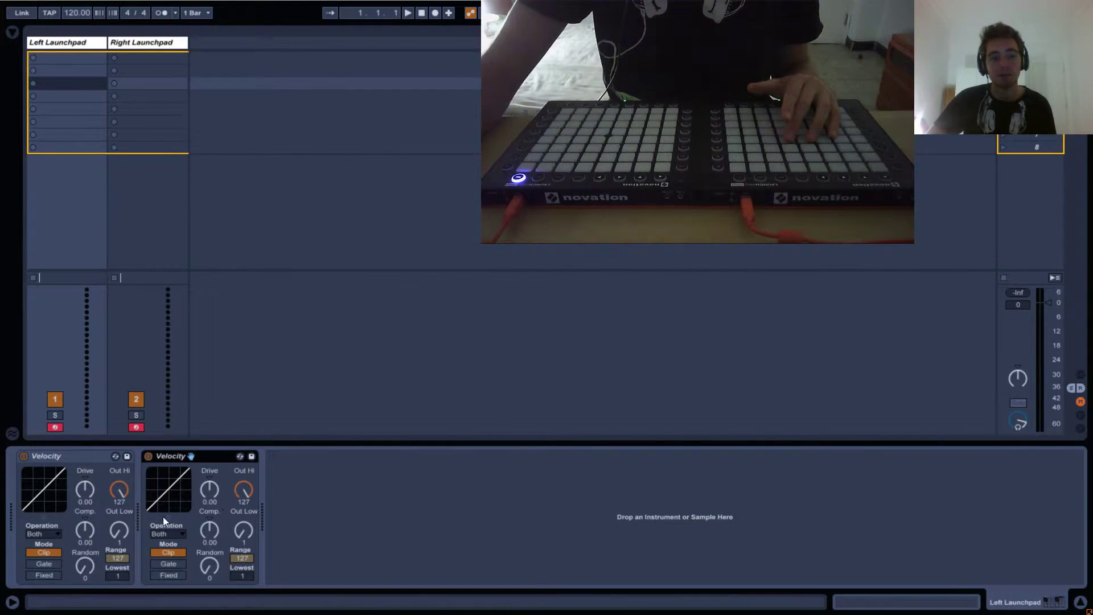
click(122, 529)
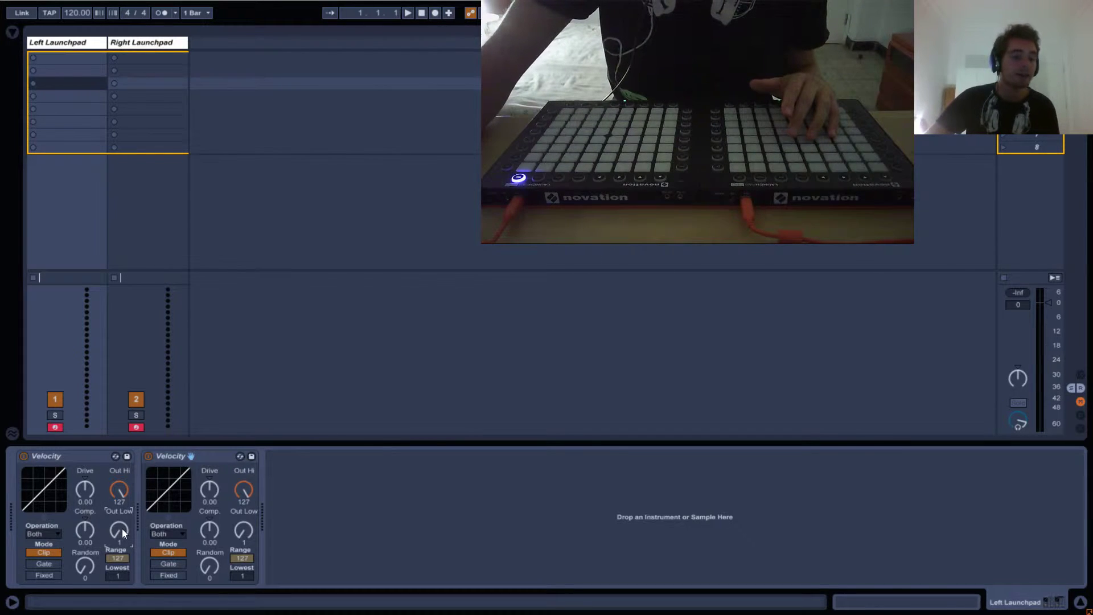
drag(123, 533, 152, 109)
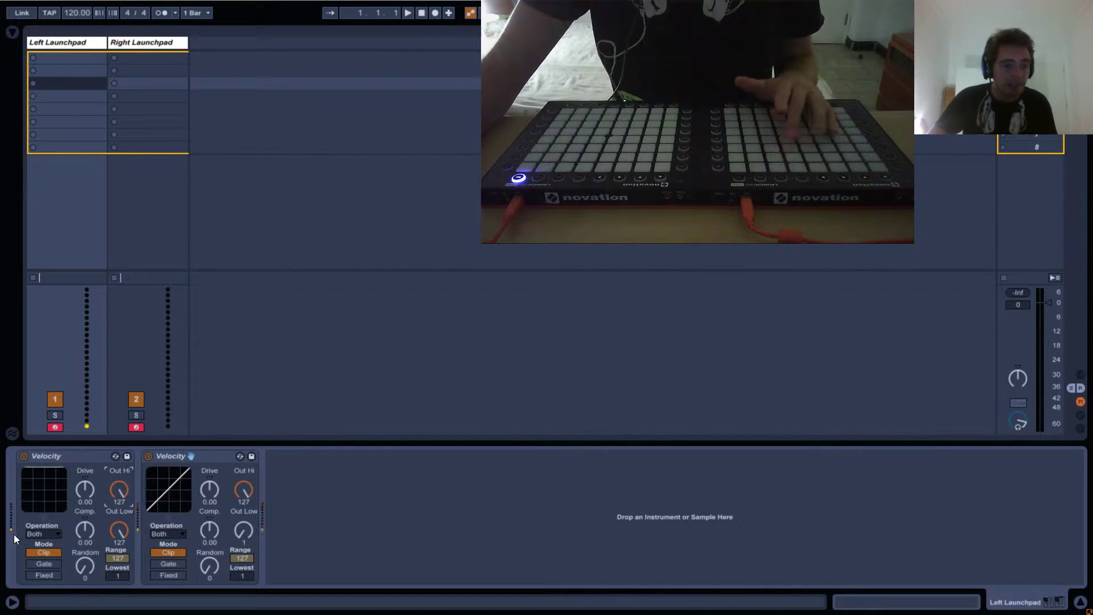
Toggle the first Velocity off and on, and set the second Velocity to Out Low 0, Out Hi 53.
click(23, 456)
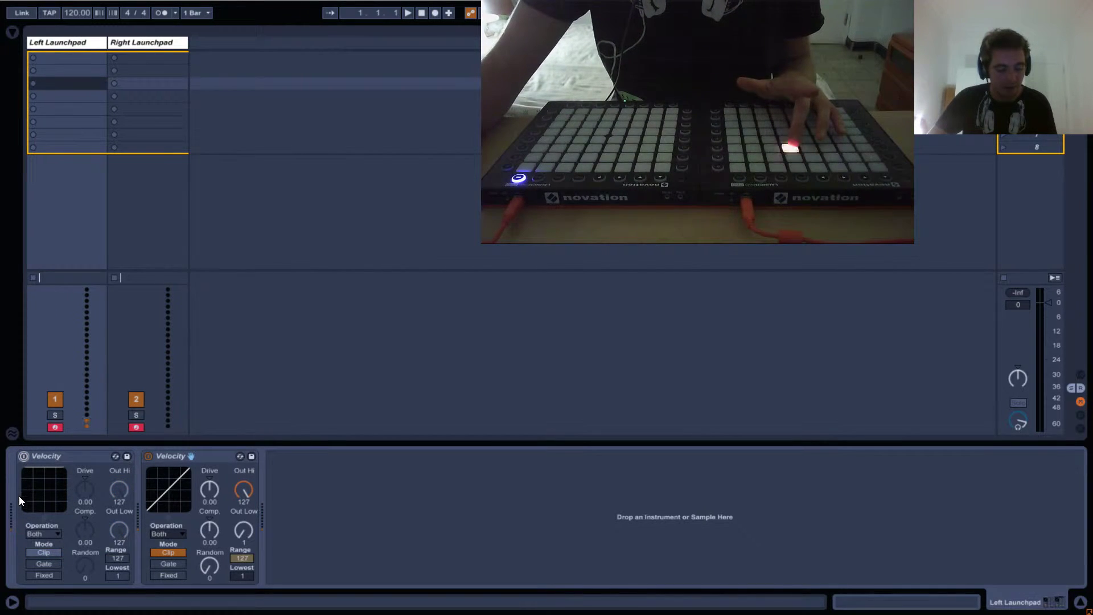
click(26, 455)
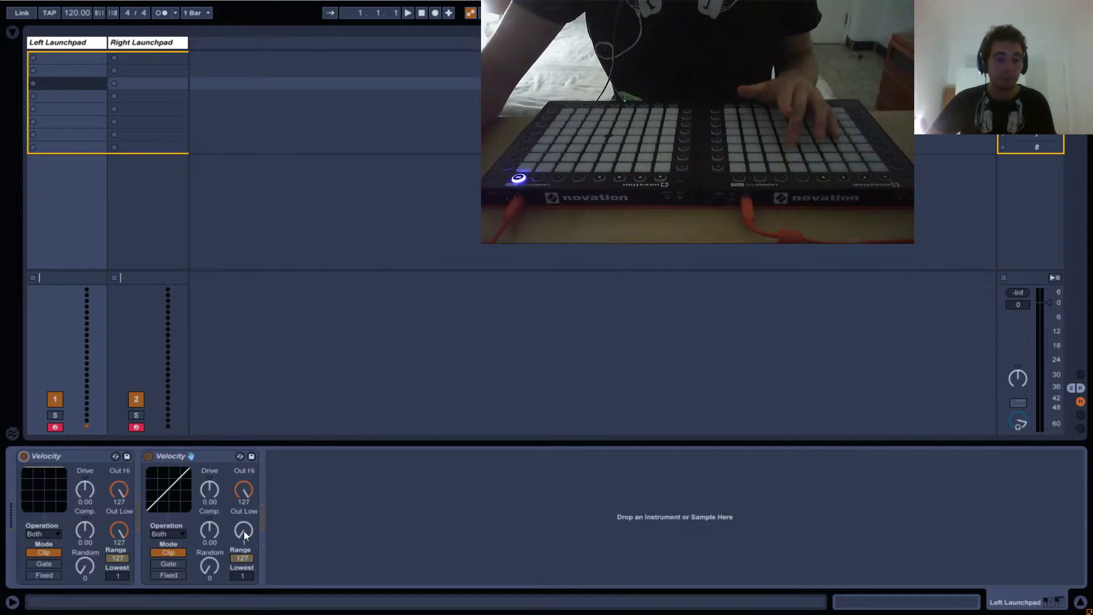
drag(243, 531, 235, 564)
drag(247, 483, 247, 463)
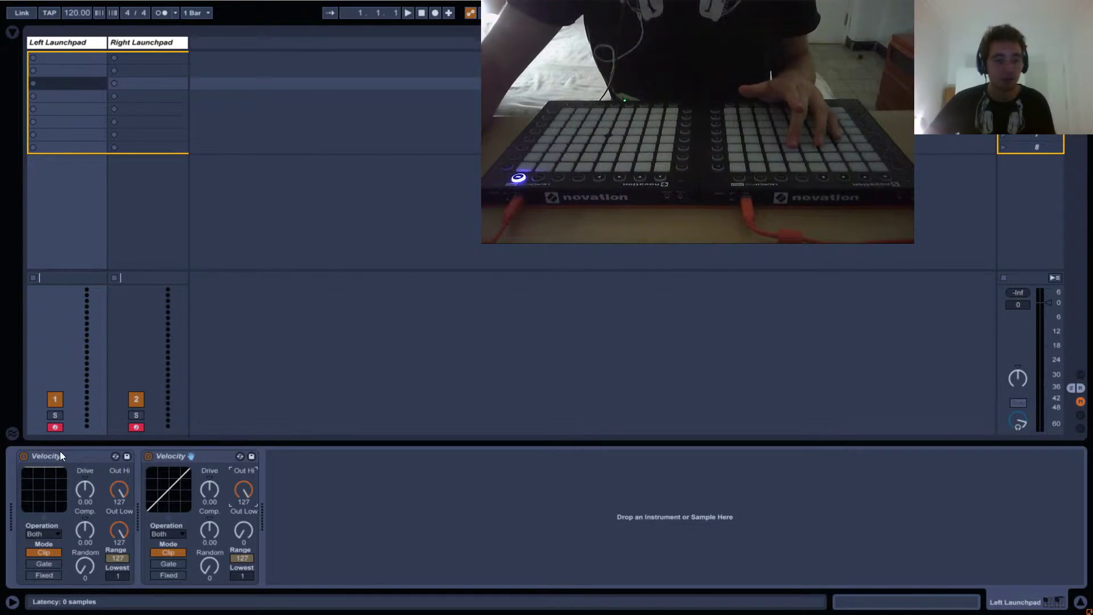
click(243, 533)
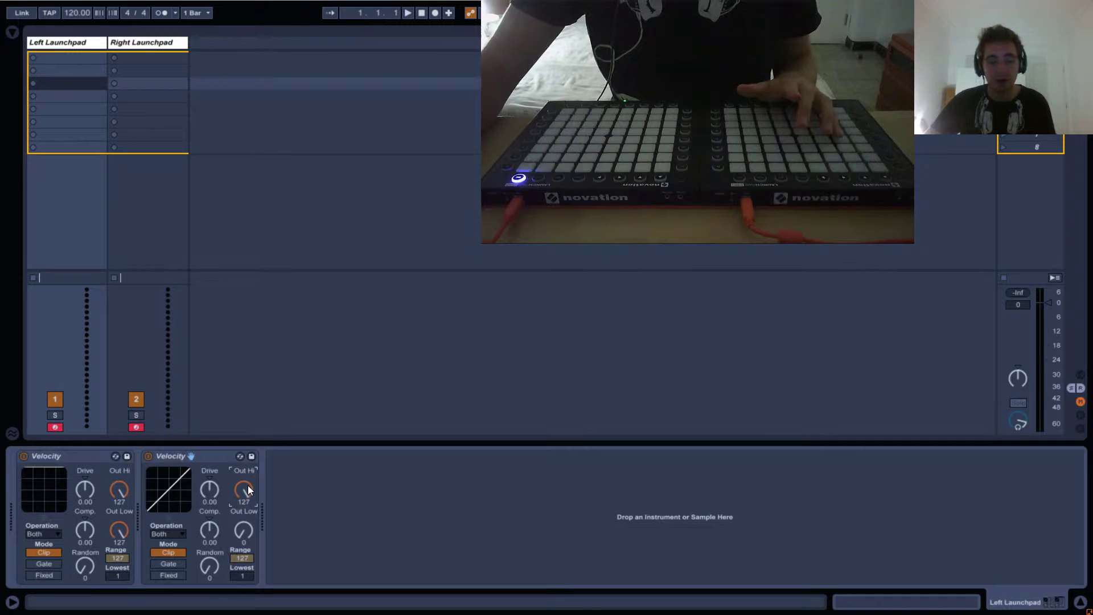
drag(248, 485, 248, 540)
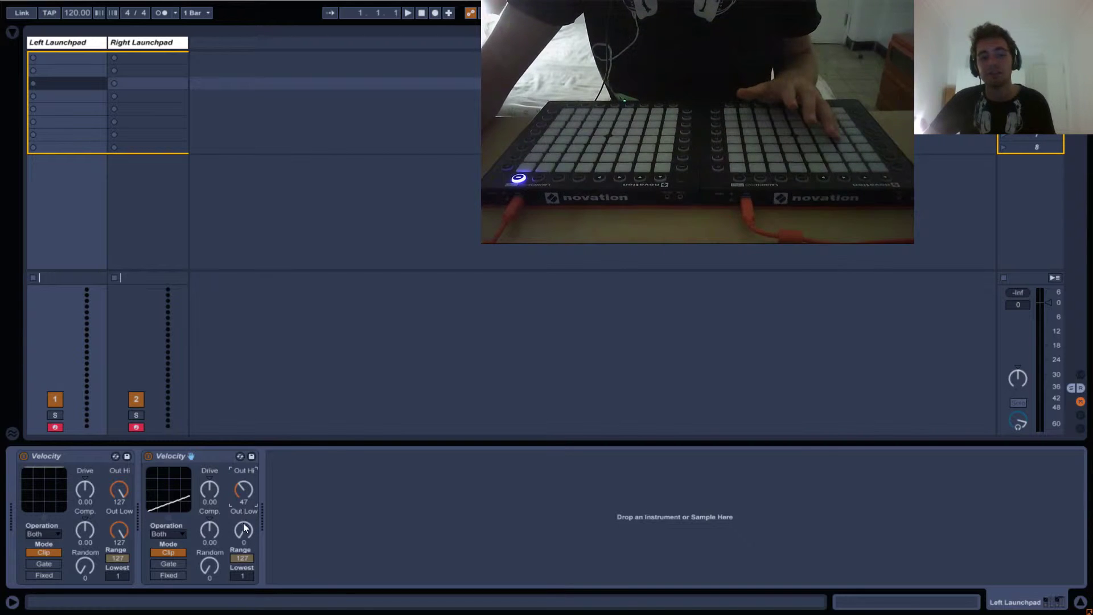
click(49, 458)
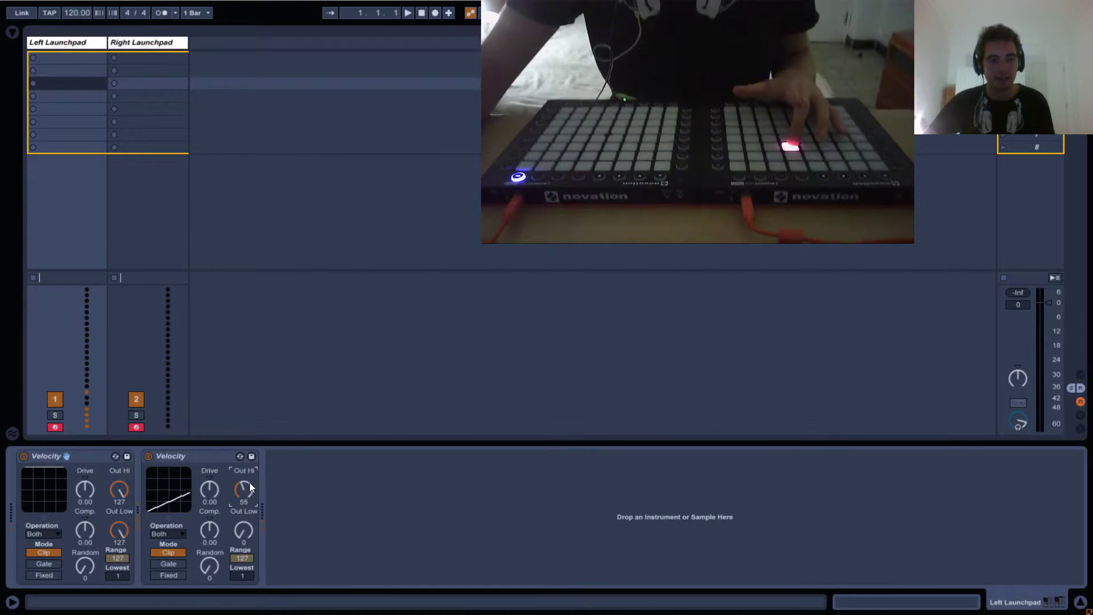
scroll(250, 485, up, 5)
scroll(254, 487, down, 3)
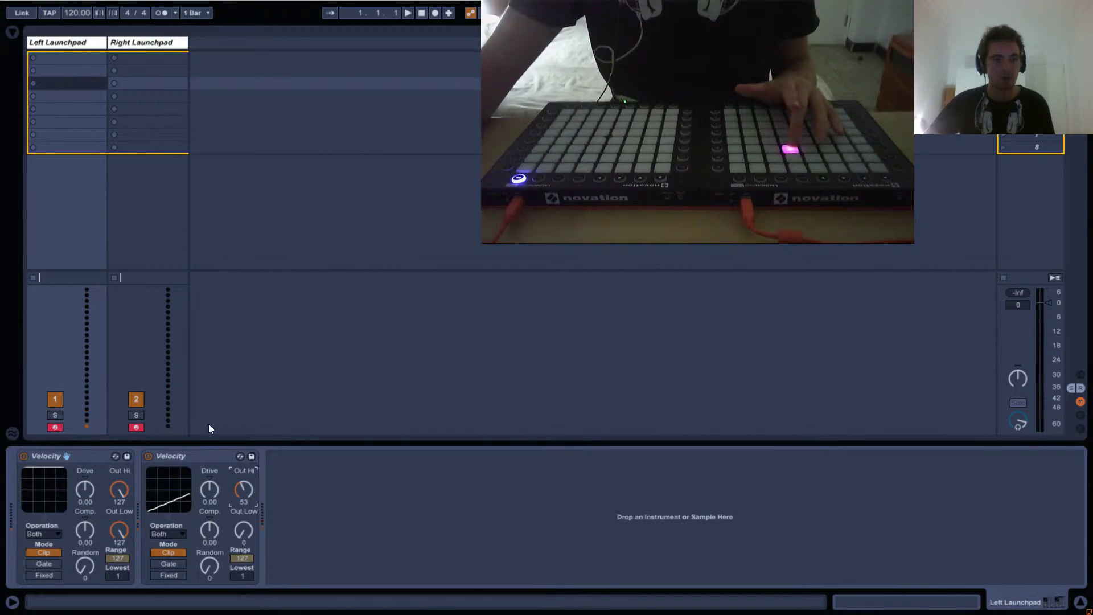
Insert a Chord device before the second Velocity device.
click(13, 33)
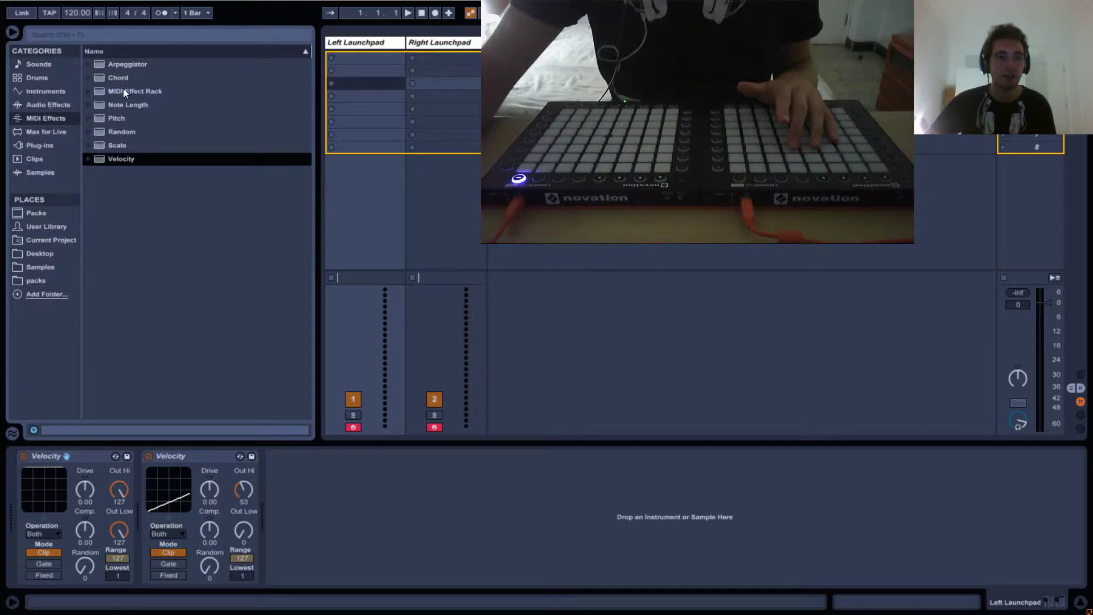
drag(121, 78, 142, 477)
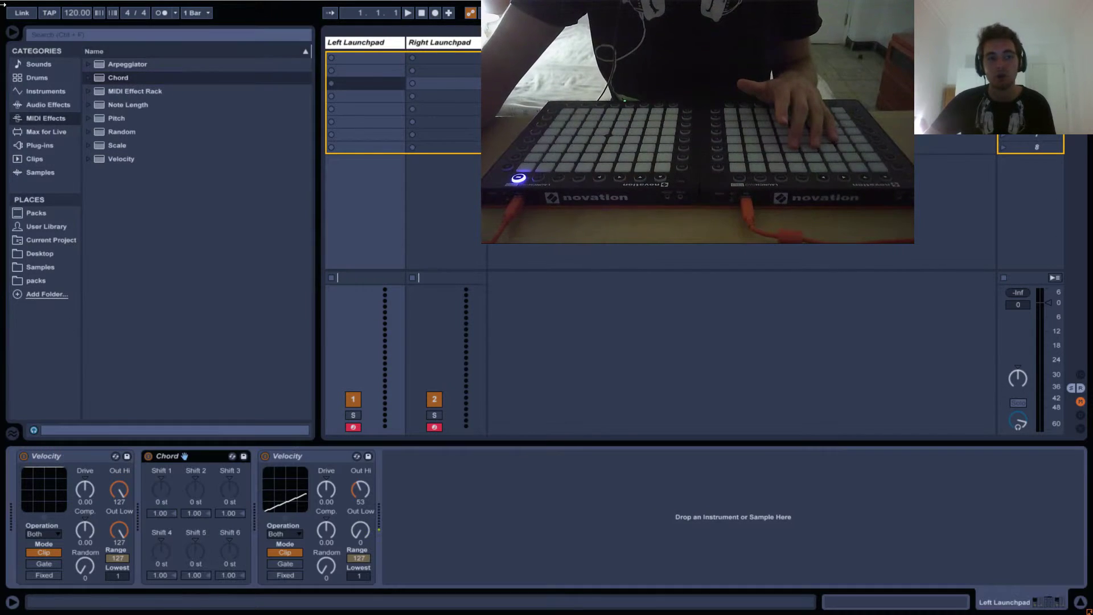
click(13, 33)
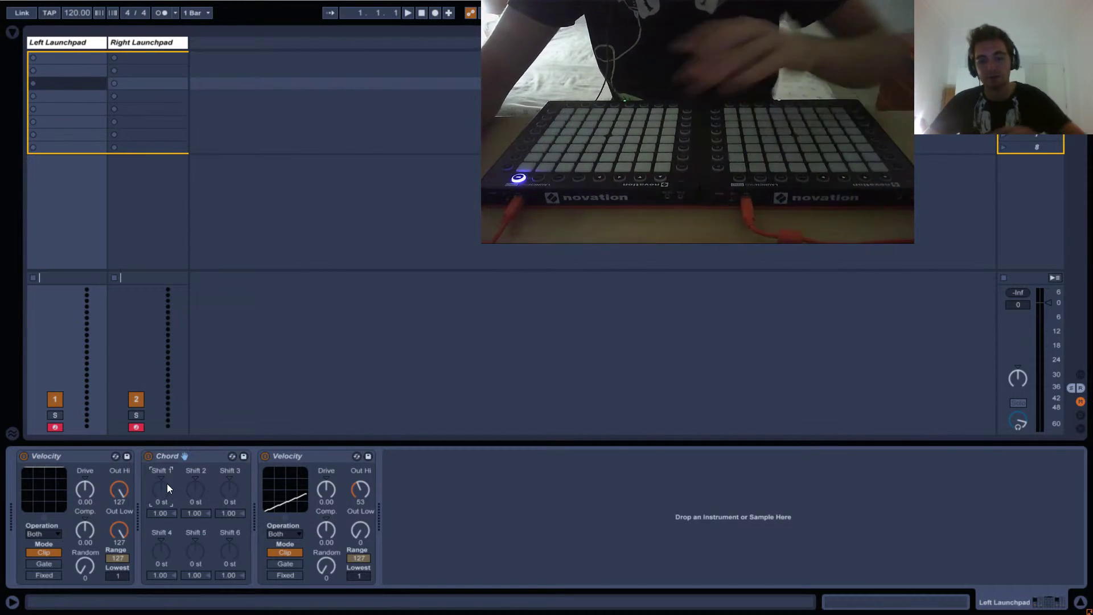
Set the Chord's Shift 1–3 to +1, +2 and +3 semitones.
text(1)
click(195, 486)
text(23)
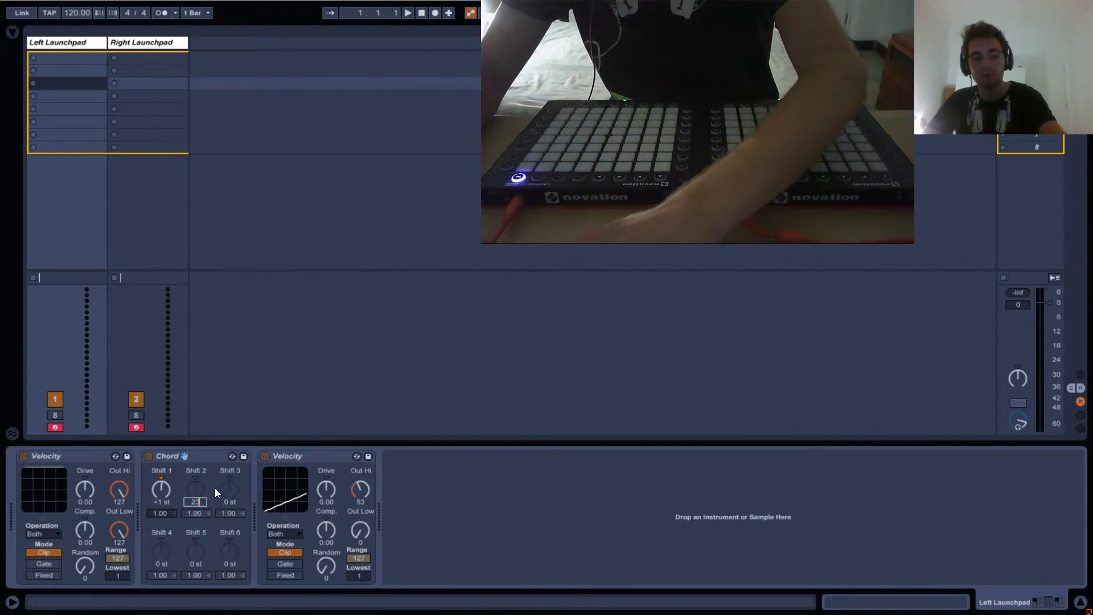
click(231, 490)
text(3)
key(Return)
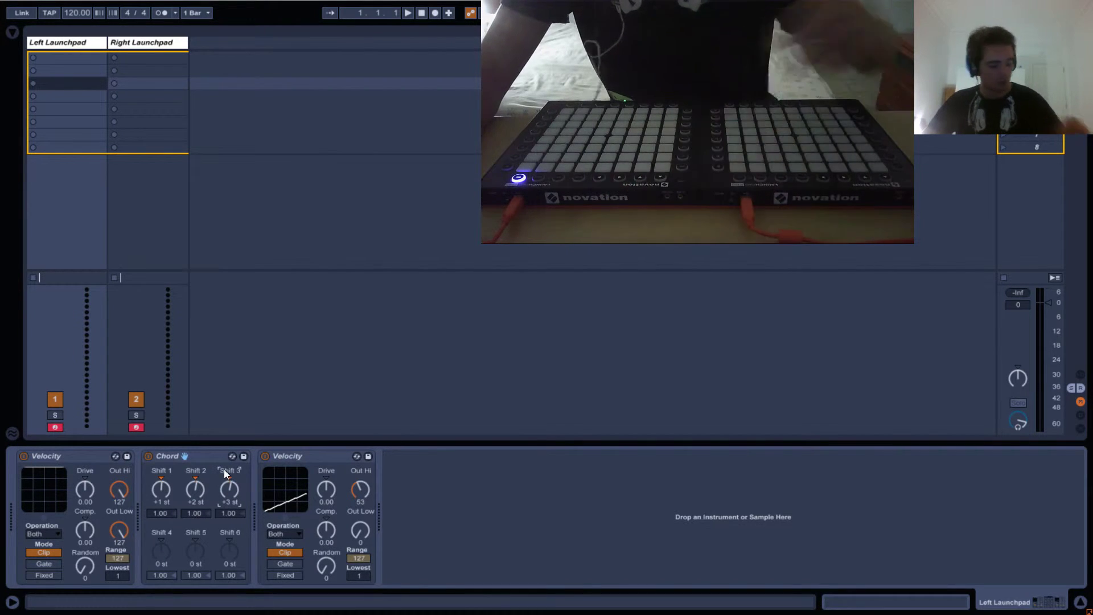
click(257, 453)
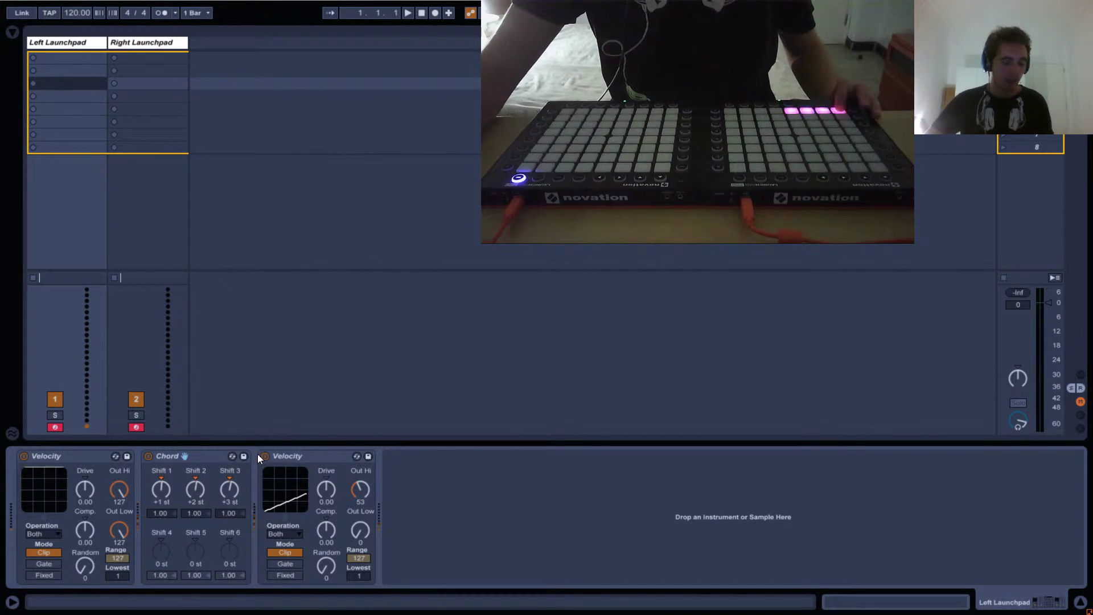
mouse_move(364, 488)
mouse_down()
mouse_move(363, 477)
mouse_move(364, 491)
mouse_up()
Duplicate the Chord and set the copy's shifts to +4, +8 and +12 semitones.
click(200, 458)
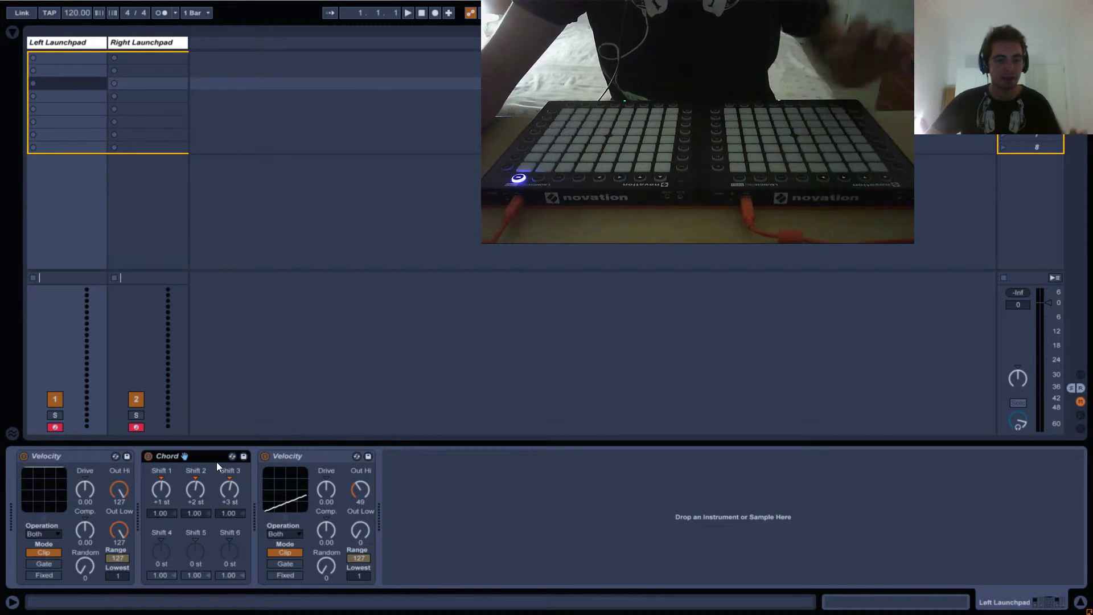
key(ctrl+d)
click(279, 483)
text(4)
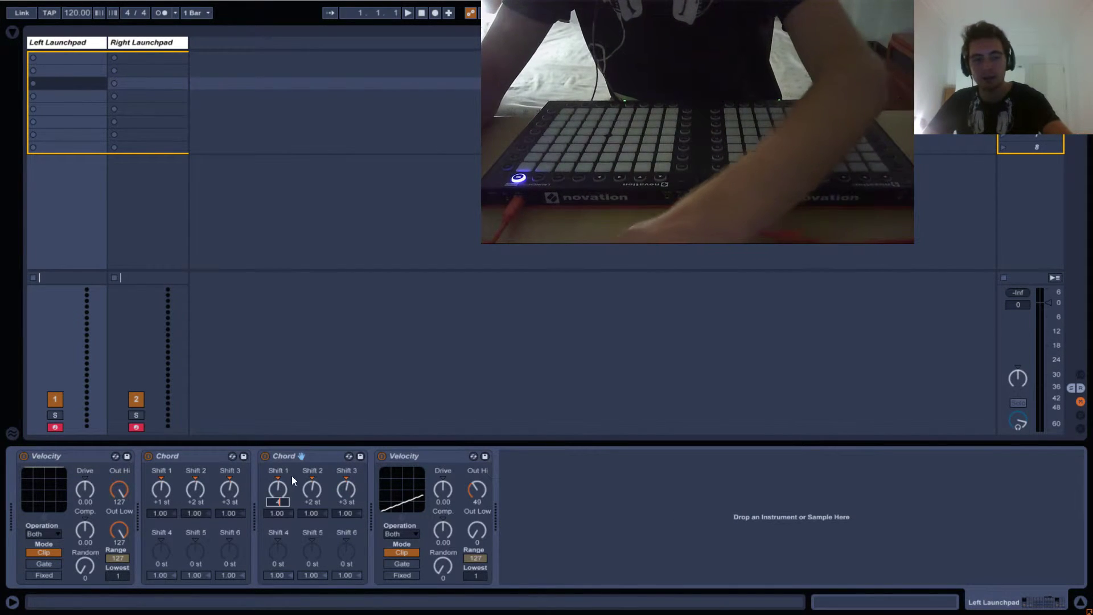
key(Return)
click(312, 488)
text(8)
key(Return)
click(341, 490)
text(2)
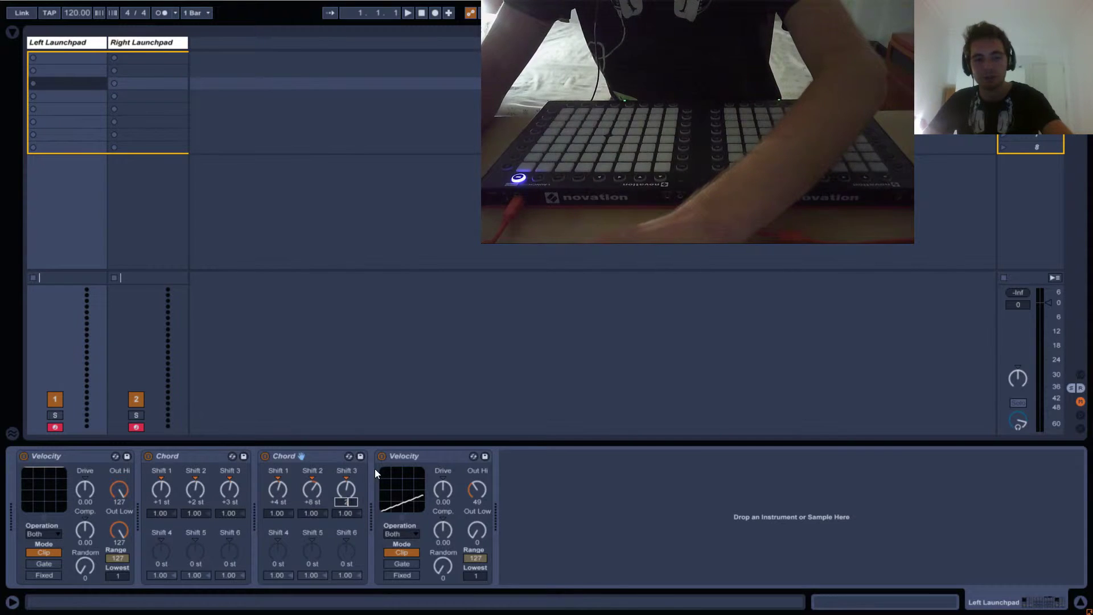
key(Return)
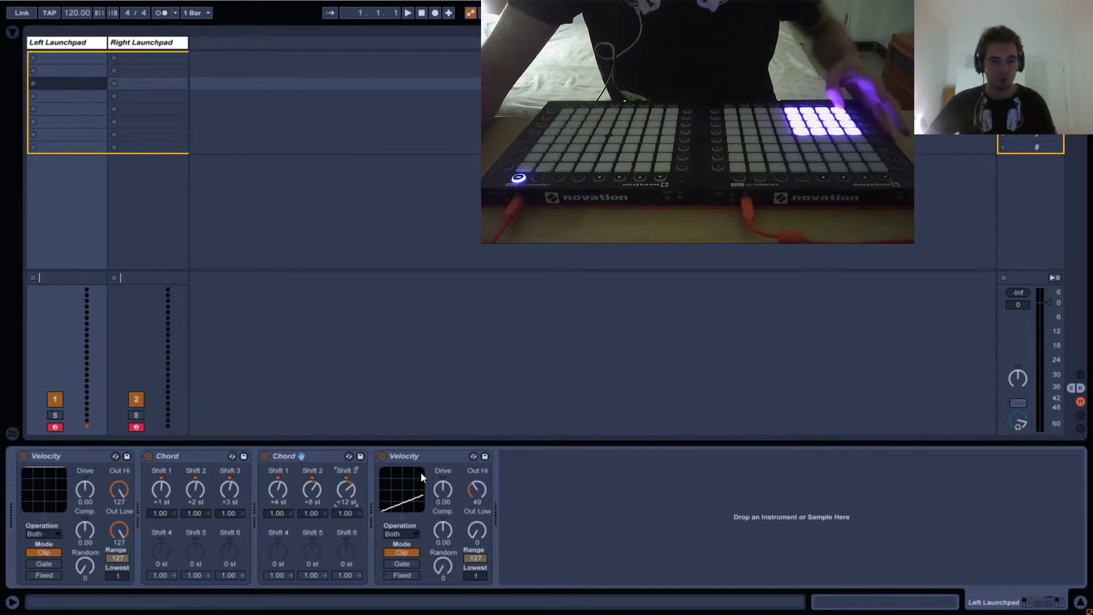
mouse_move(474, 487)
mouse_down()
mouse_move(478, 477)
mouse_move(477, 501)
mouse_move(480, 475)
mouse_move(470, 532)
mouse_move(479, 484)
mouse_up()
click(85, 456)
Delete the second Velocity device and both Chord devices from the chain.
click(414, 459)
key(Delete)
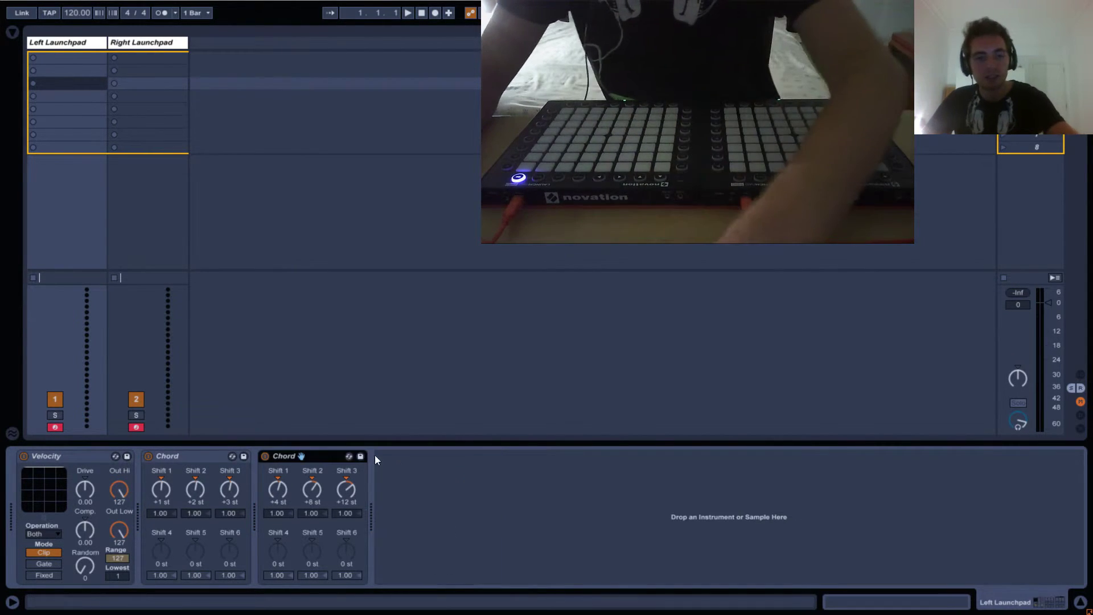
click(305, 453)
key(Delete)
click(193, 450)
key(Delete)
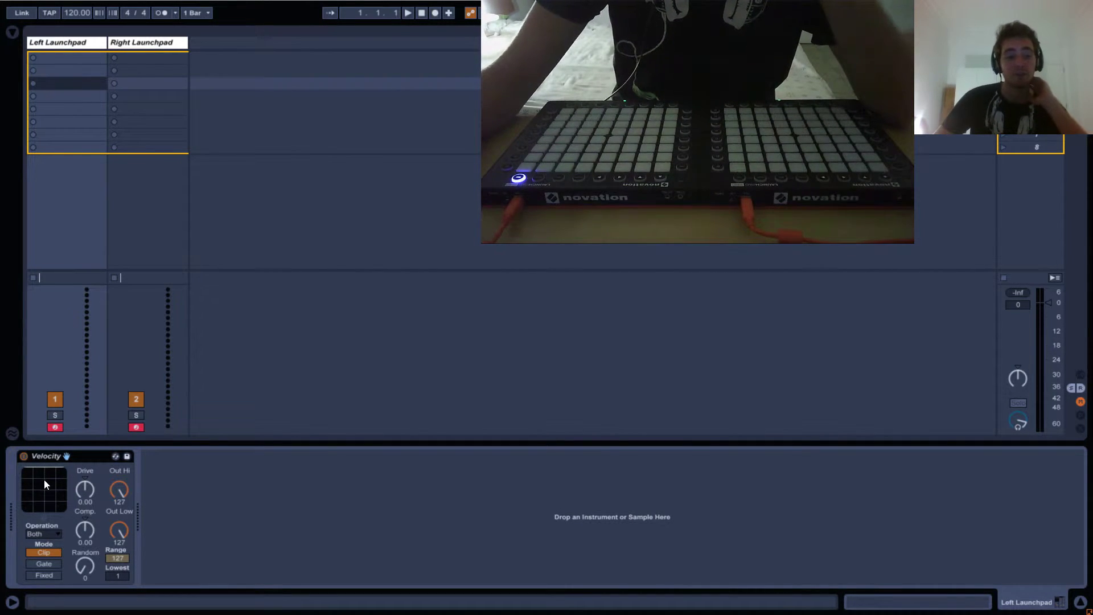
Experiment with the Velocity output knobs, ending at Out Low 0, Out Hi 127, Lowest 0.
drag(119, 530, 119, 569)
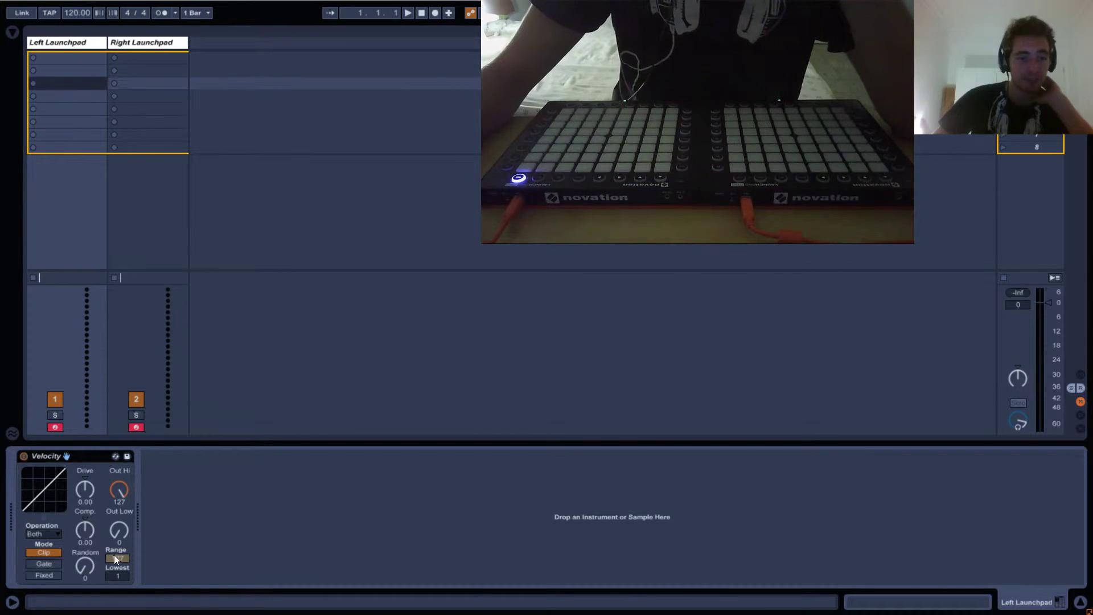
click(116, 488)
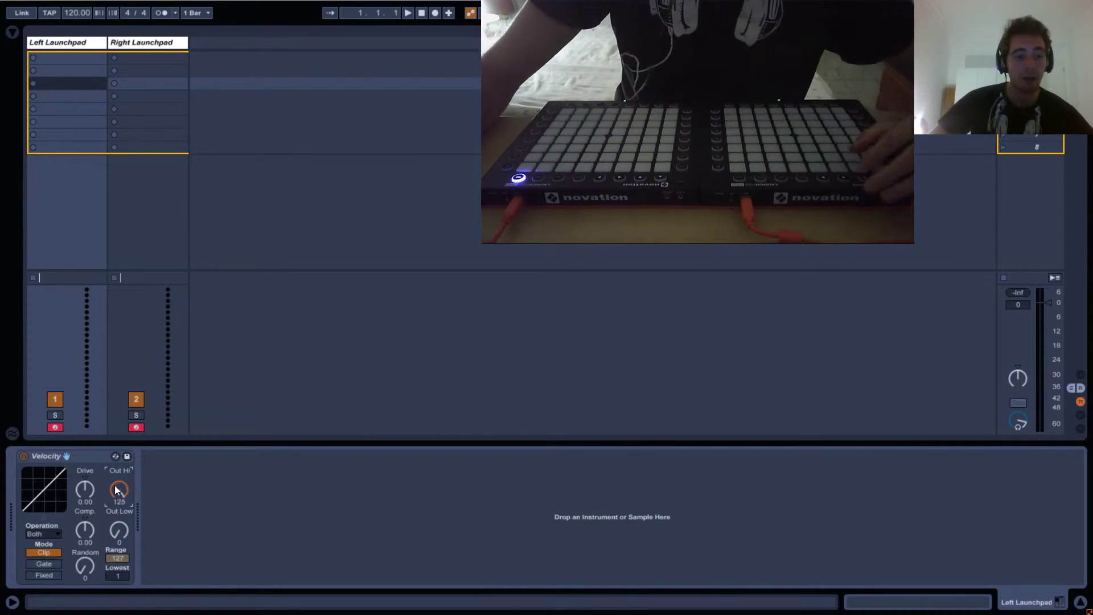
drag(125, 539, 90, 575)
drag(123, 473, 121, 427)
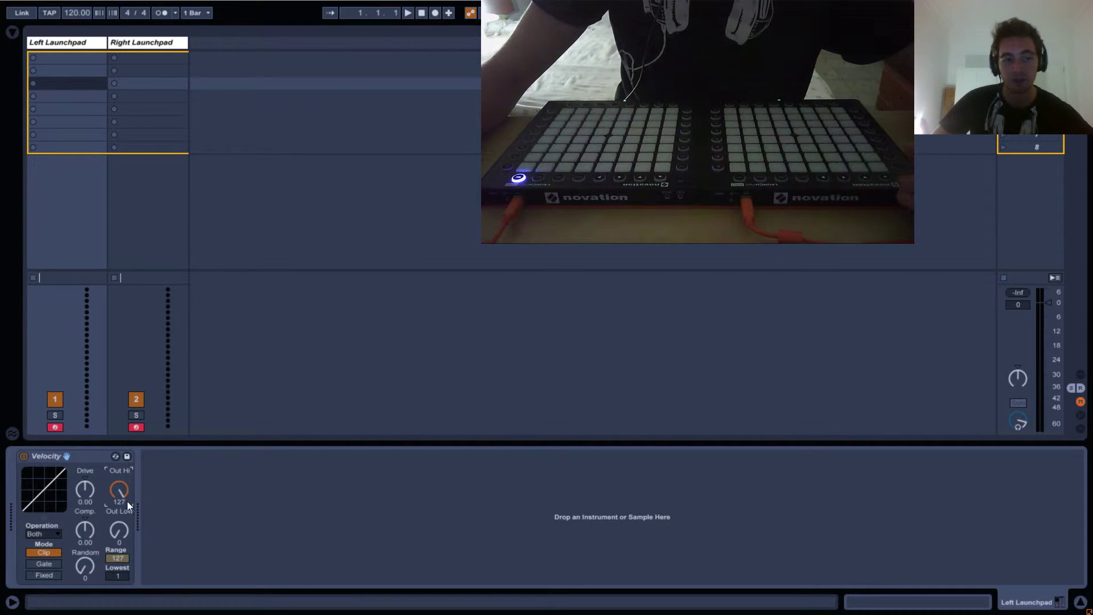
click(120, 529)
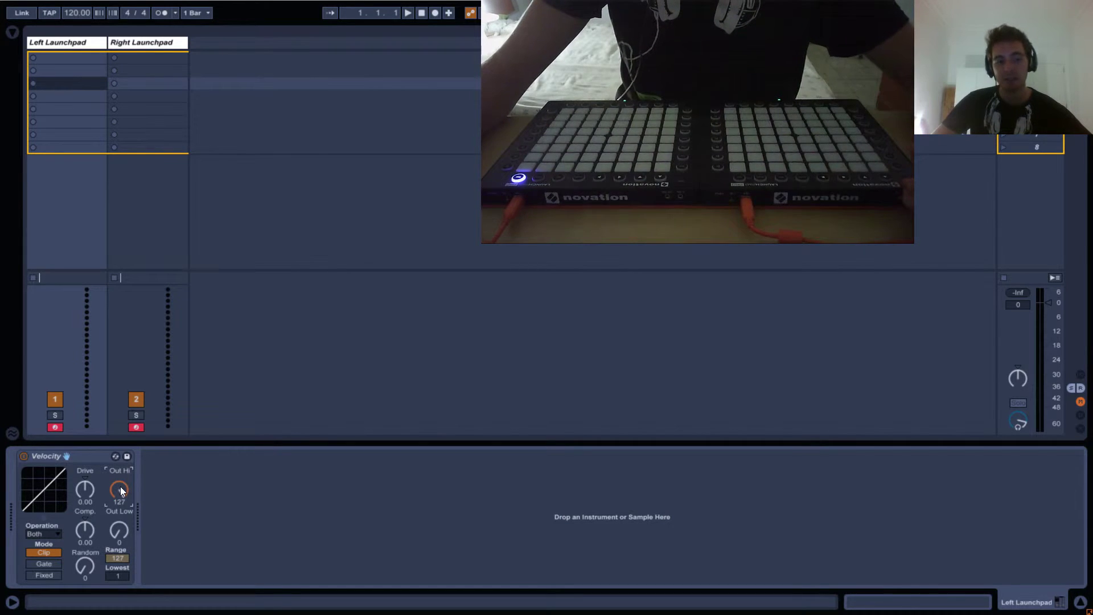
drag(121, 528, 115, 517)
click(119, 491)
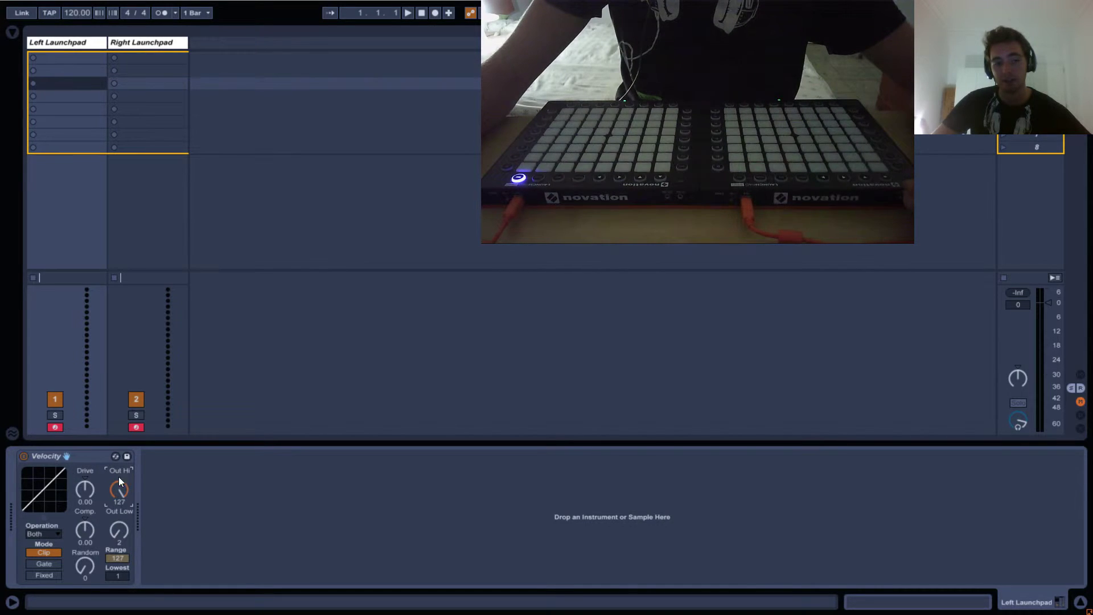
mouse_move(112, 524)
mouse_down()
mouse_move(123, 500)
mouse_move(128, 539)
mouse_move(121, 498)
mouse_move(127, 570)
mouse_move(114, 491)
mouse_move(107, 574)
mouse_move(121, 573)
mouse_move(121, 598)
mouse_move(118, 507)
mouse_up()
click(119, 558)
drag(116, 578, 120, 612)
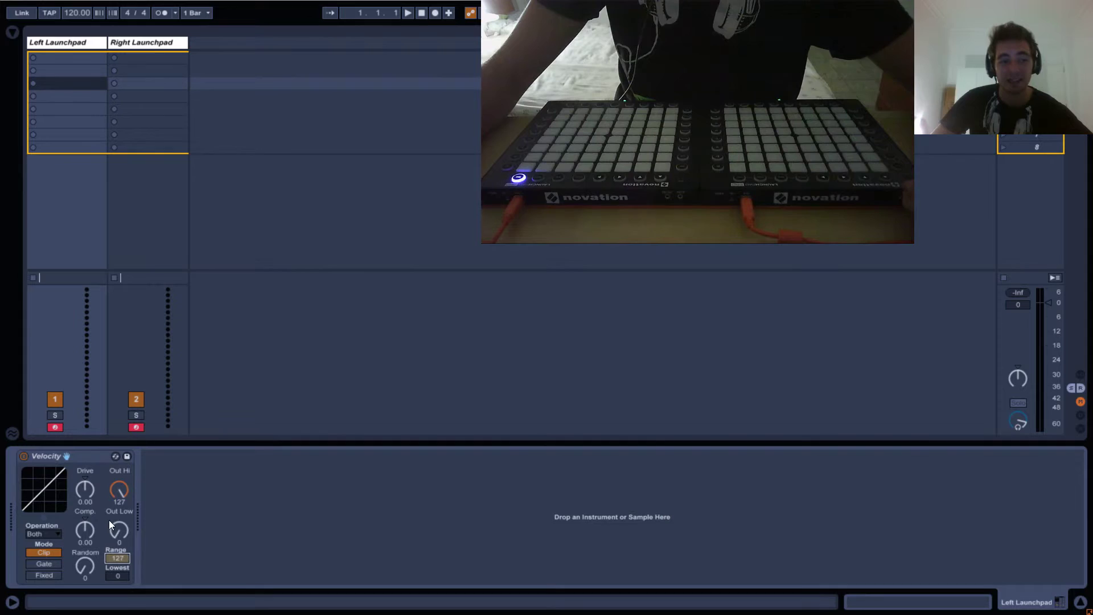
click(48, 533)
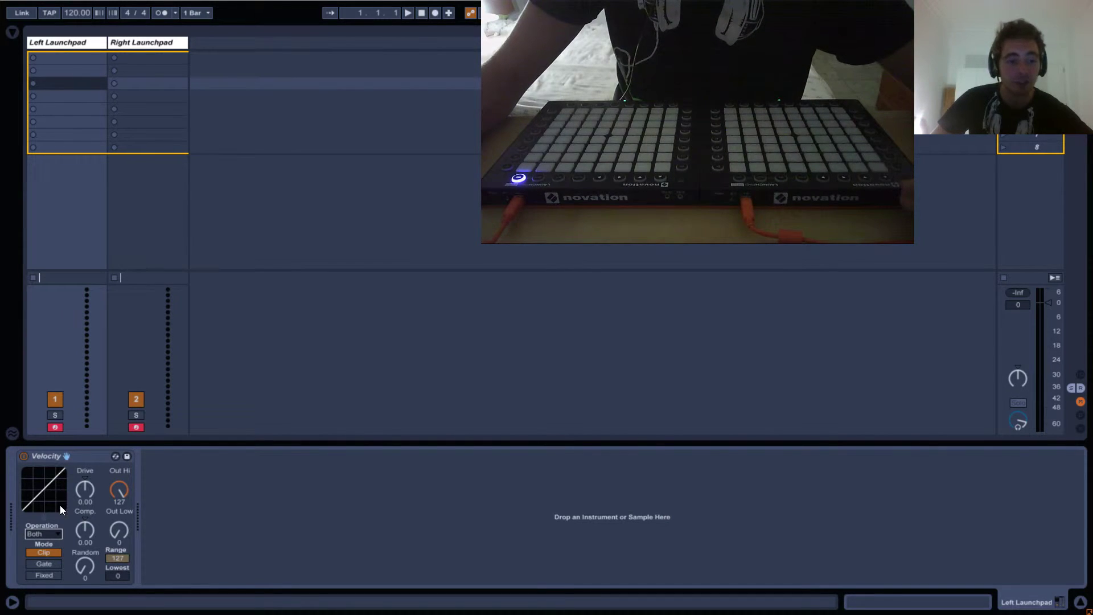
Cycle the Velocity Operation through Rel. Vel. and Velocity, returning to Both.
click(51, 535)
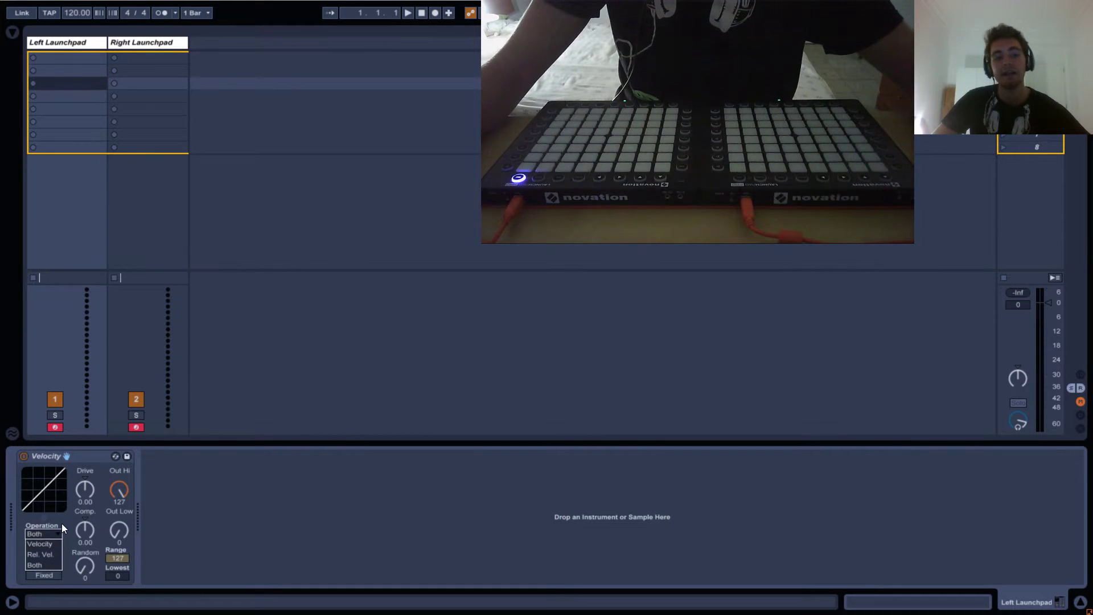
click(57, 514)
click(49, 536)
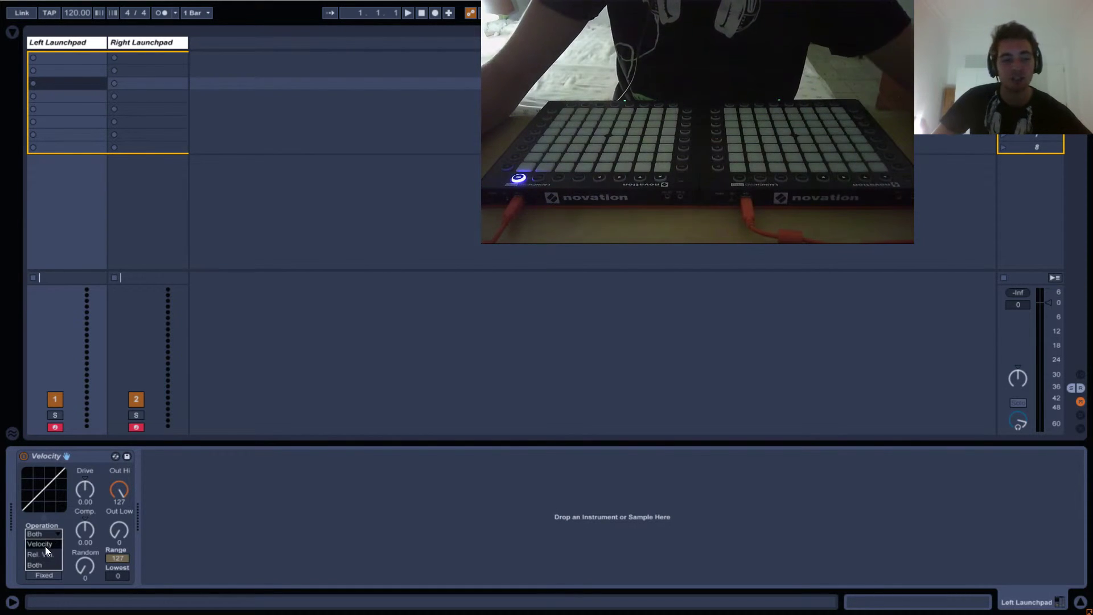
click(43, 554)
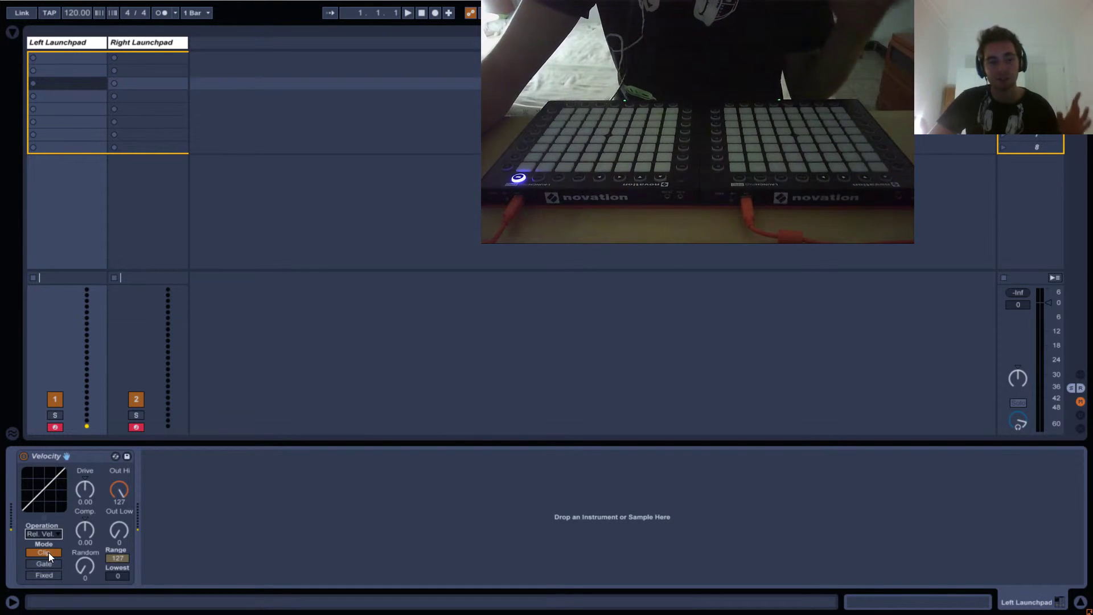
click(53, 533)
click(45, 543)
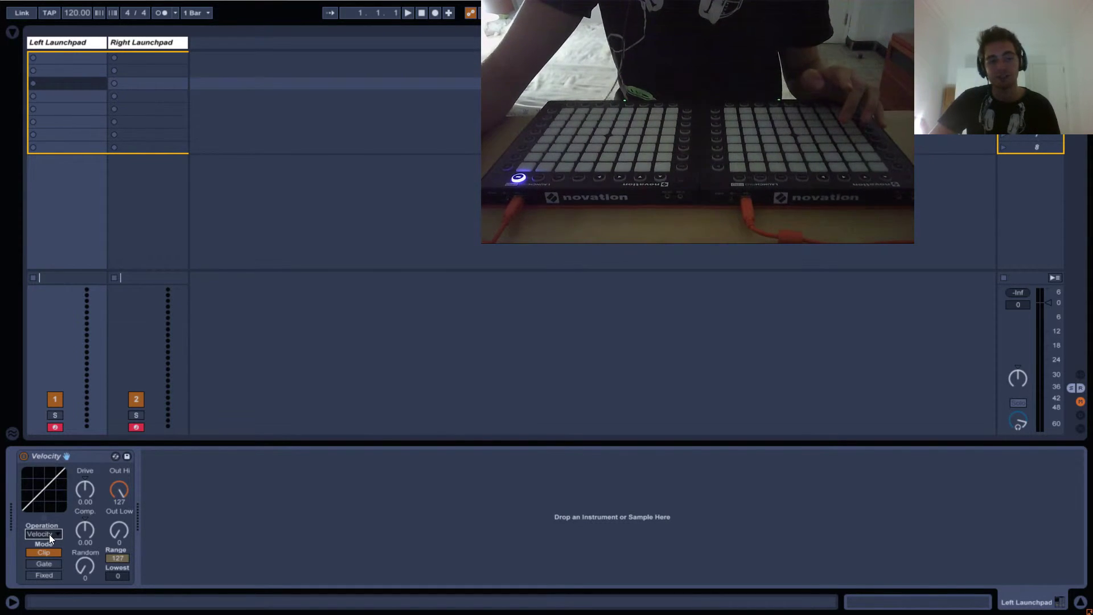
click(49, 534)
click(46, 561)
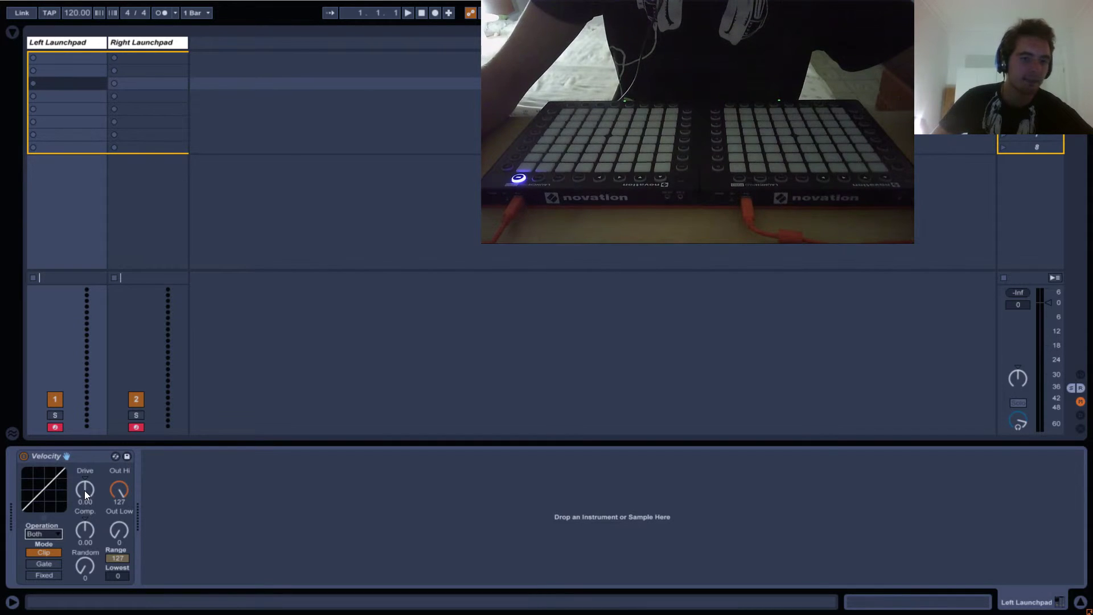
Try some Drive, reset it to 0, and set Random to 64.
drag(84, 490, 111, 401)
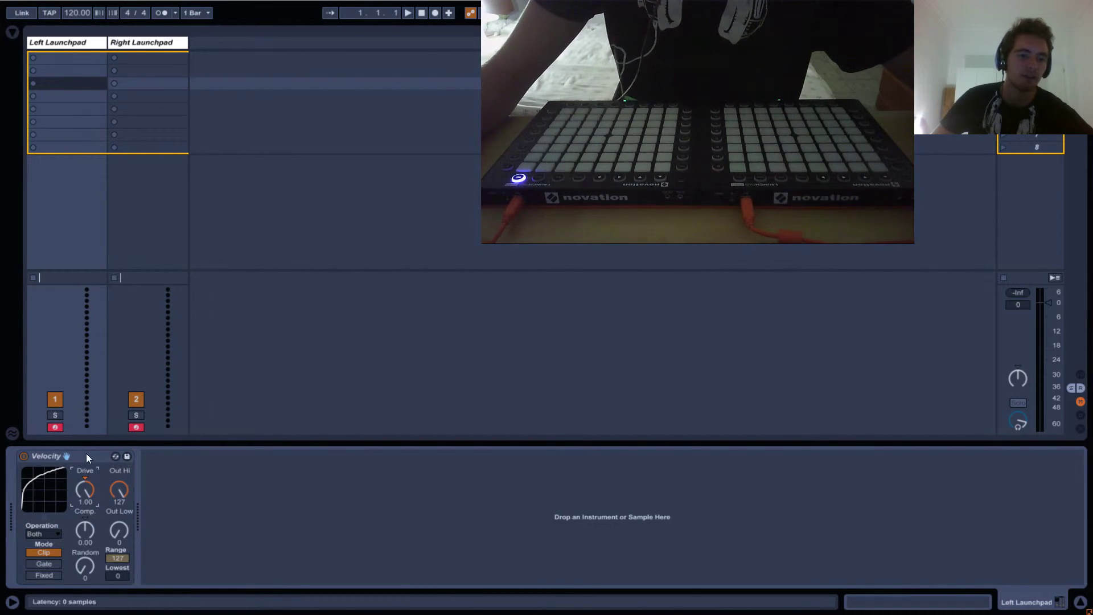
drag(86, 505, 86, 575)
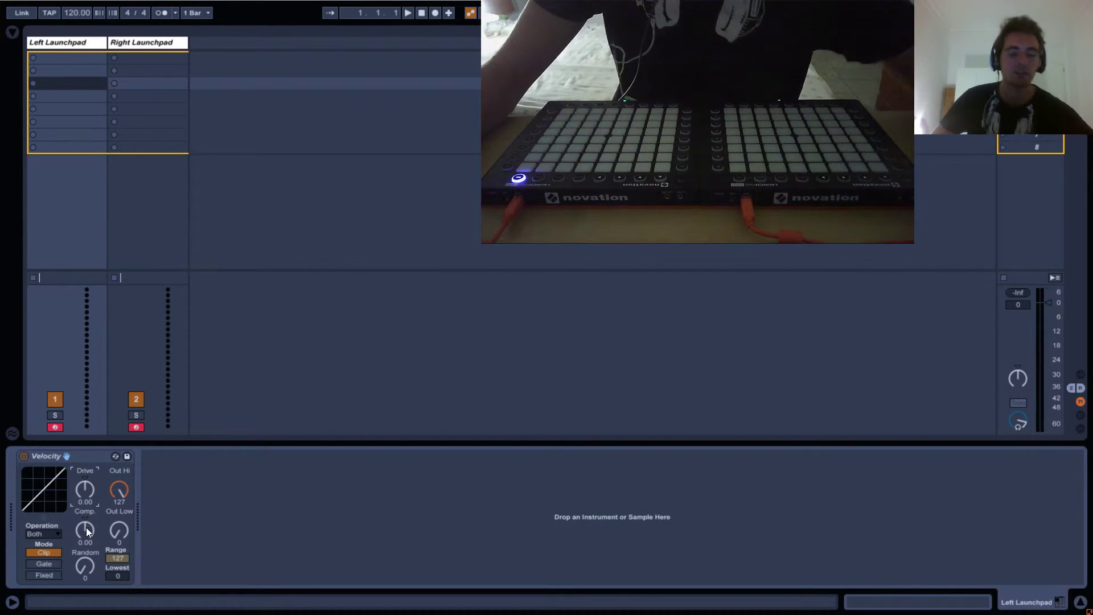
drag(86, 532, 93, 451)
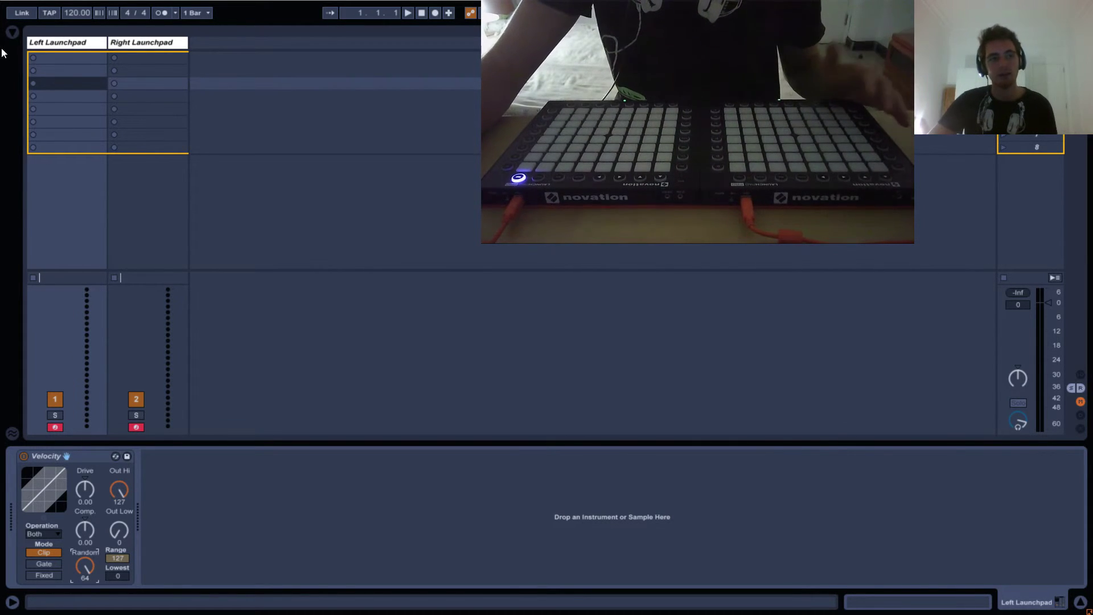
Add a second Velocity device after the first and hide the browser.
click(12, 32)
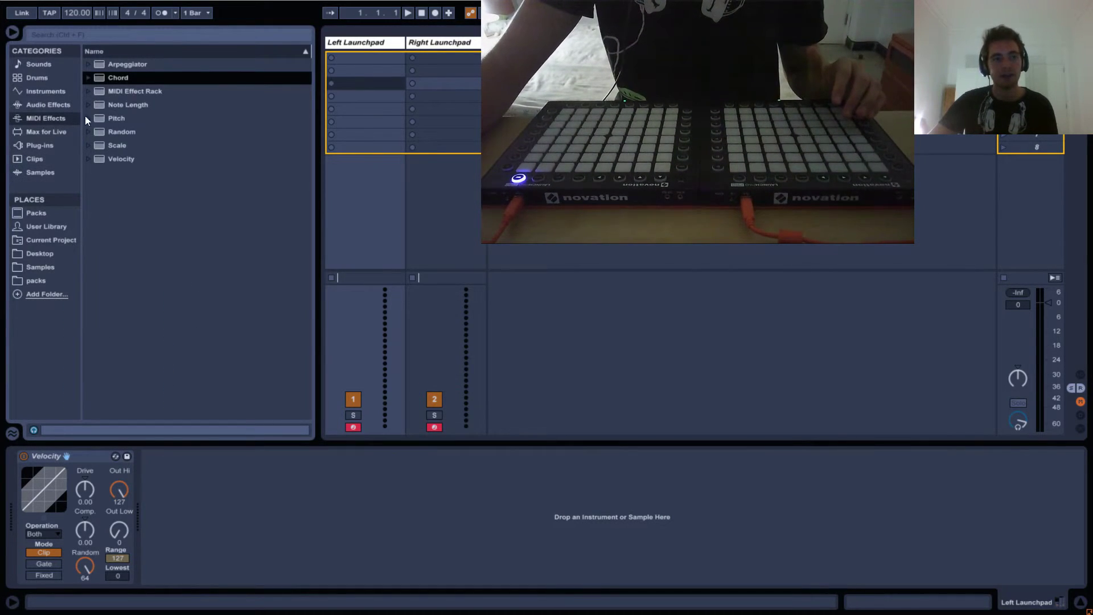
drag(110, 152, 140, 501)
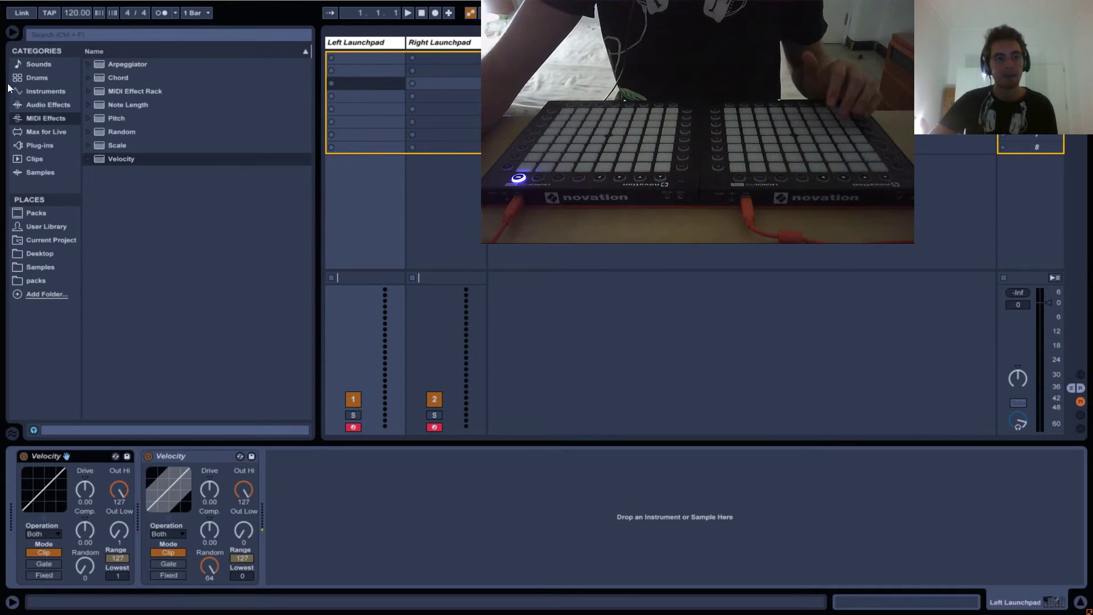
click(12, 33)
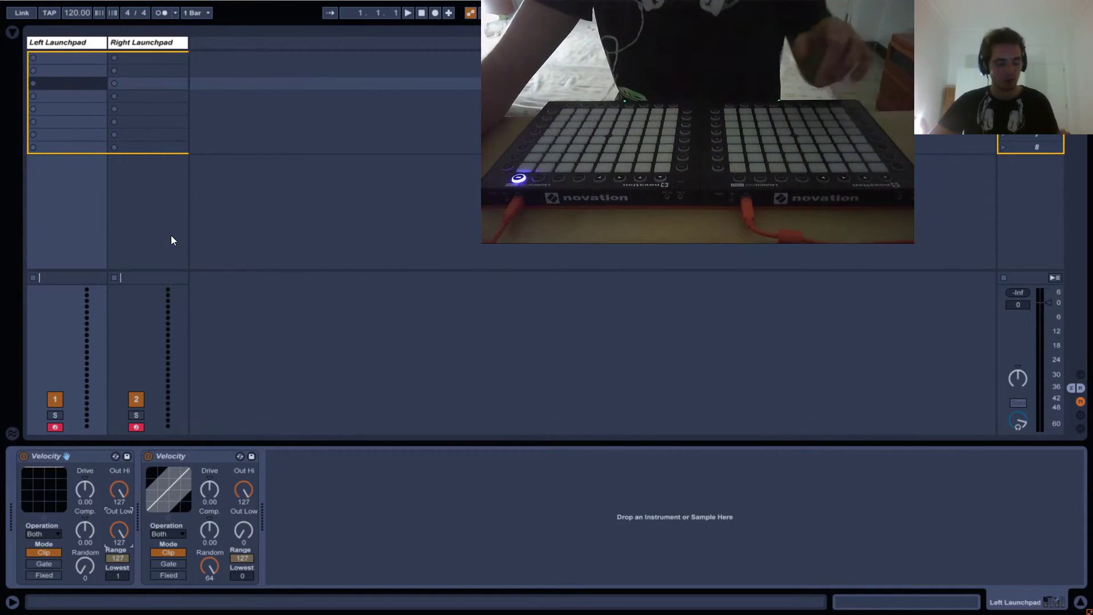
Toggle the second Velocity device off and on, then delete it.
click(149, 456)
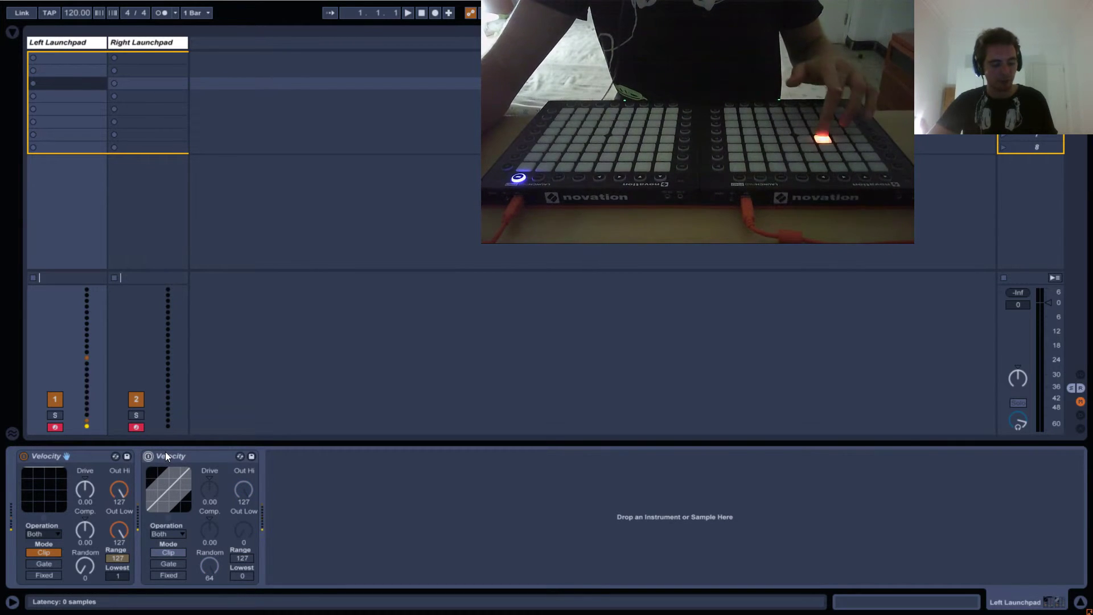
click(148, 456)
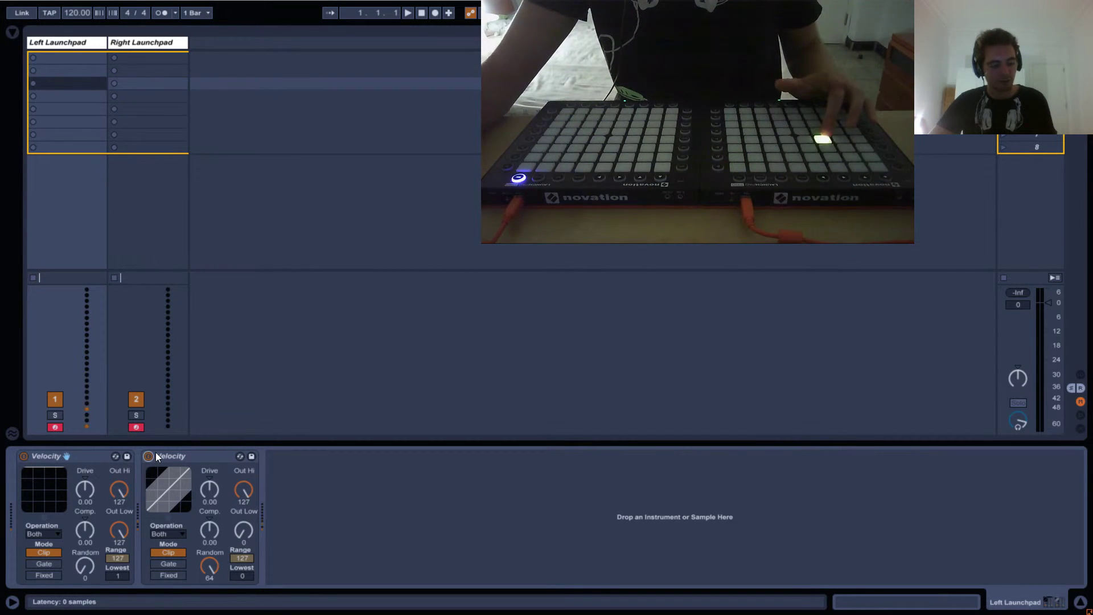
click(170, 454)
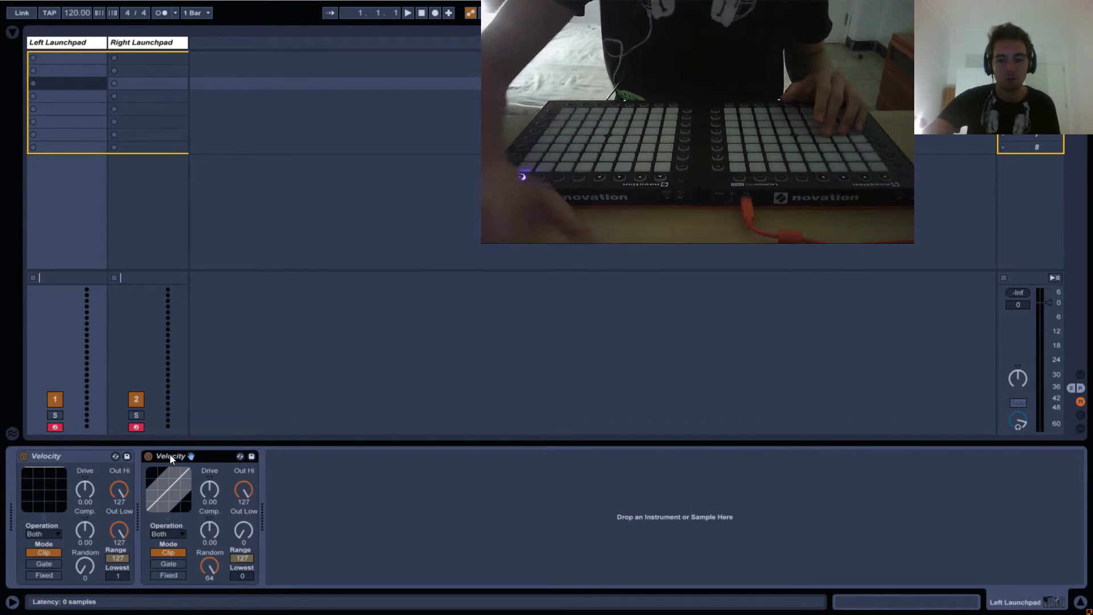
key(Delete)
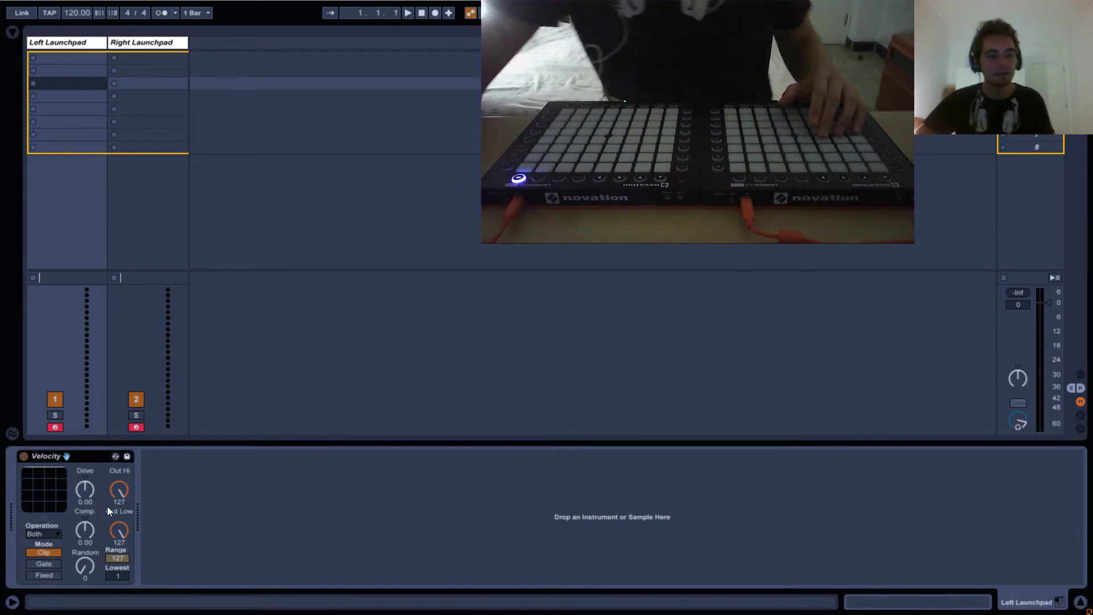
Lower Velocity Out Low from 127 to 5 and set Range to 64.
drag(120, 530, 114, 593)
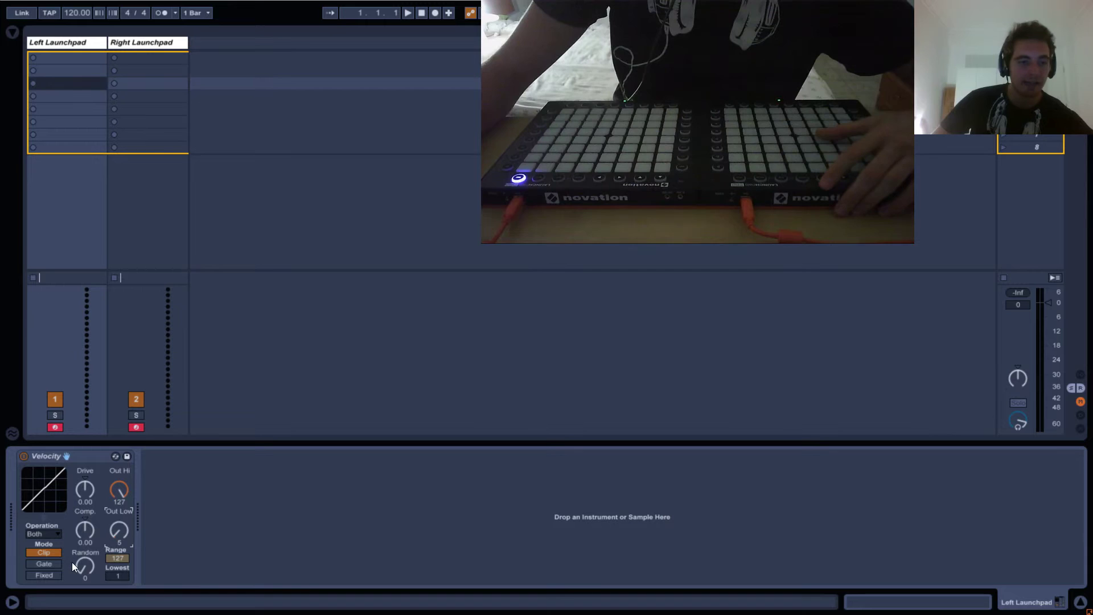
click(123, 559)
text(64)
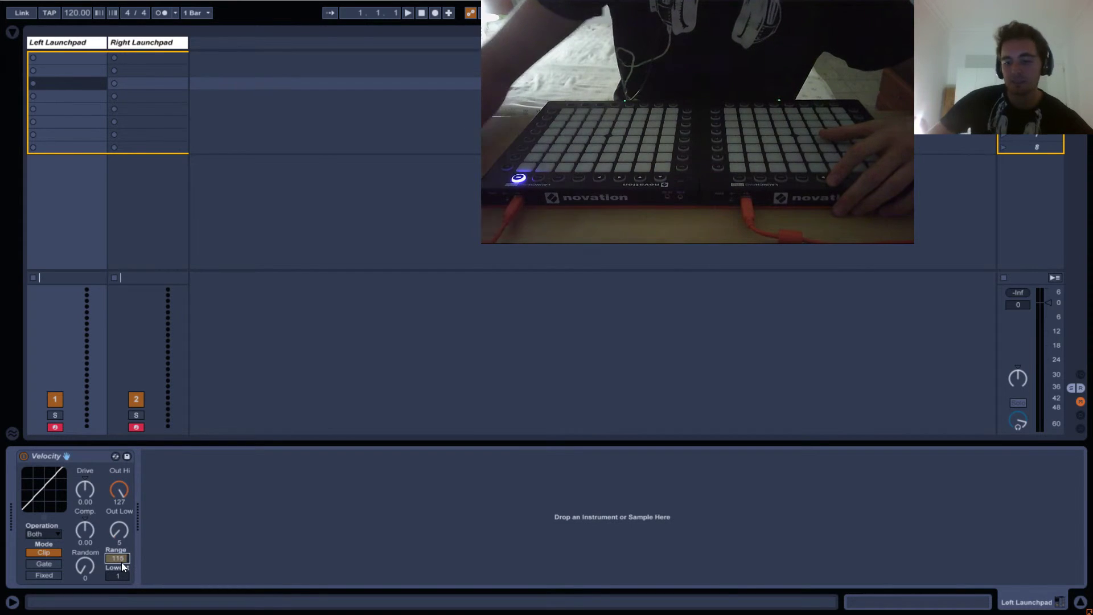
key(Return)
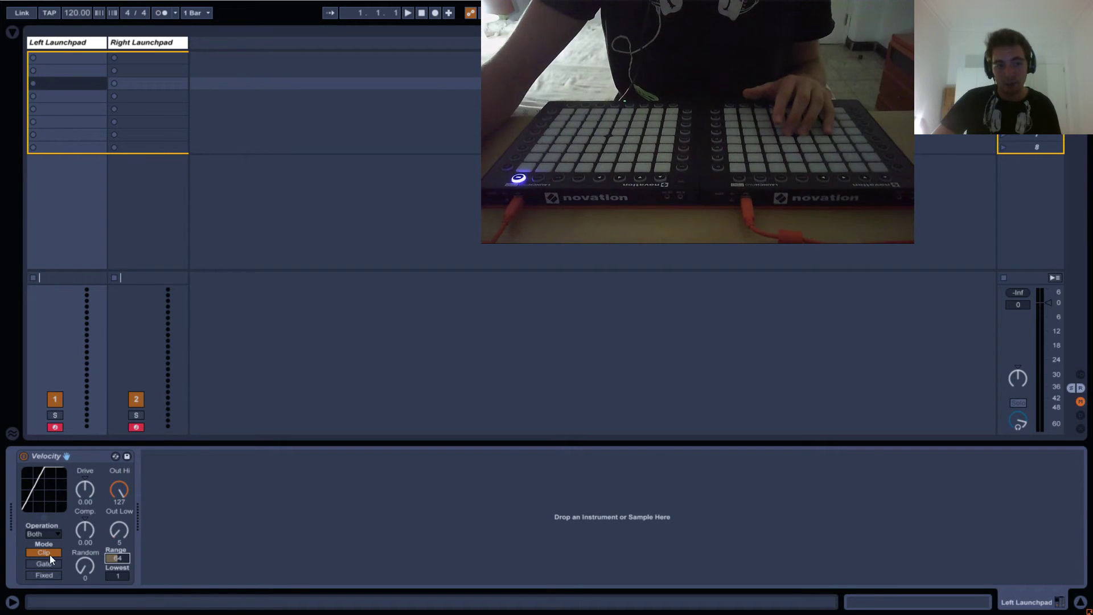
Narrow the Velocity Range from 64 down to 47.
drag(114, 562, 113, 565)
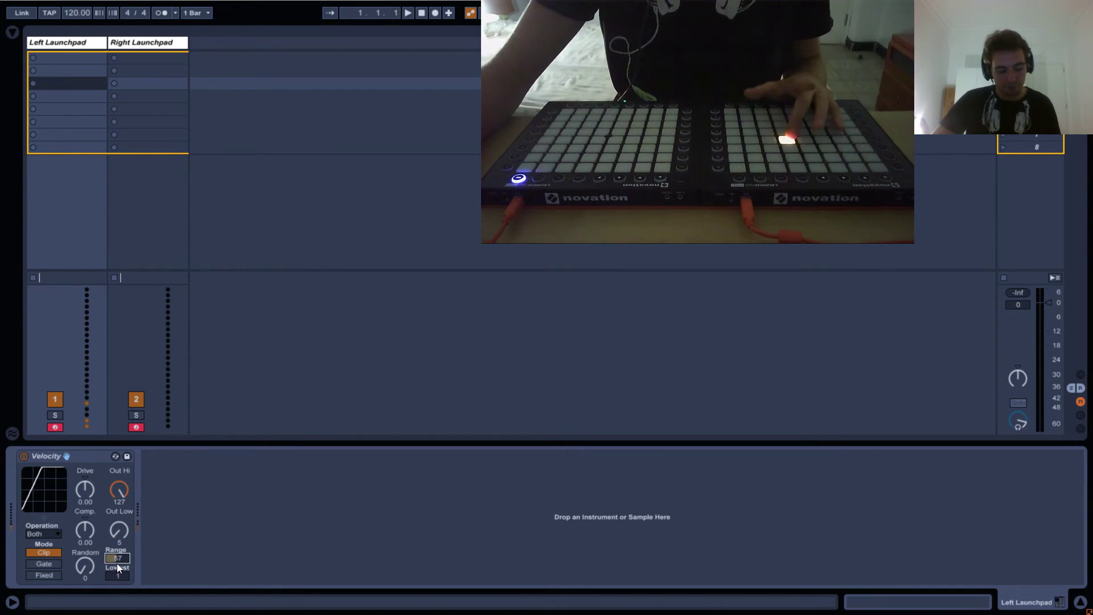
scroll(117, 561, down, 10)
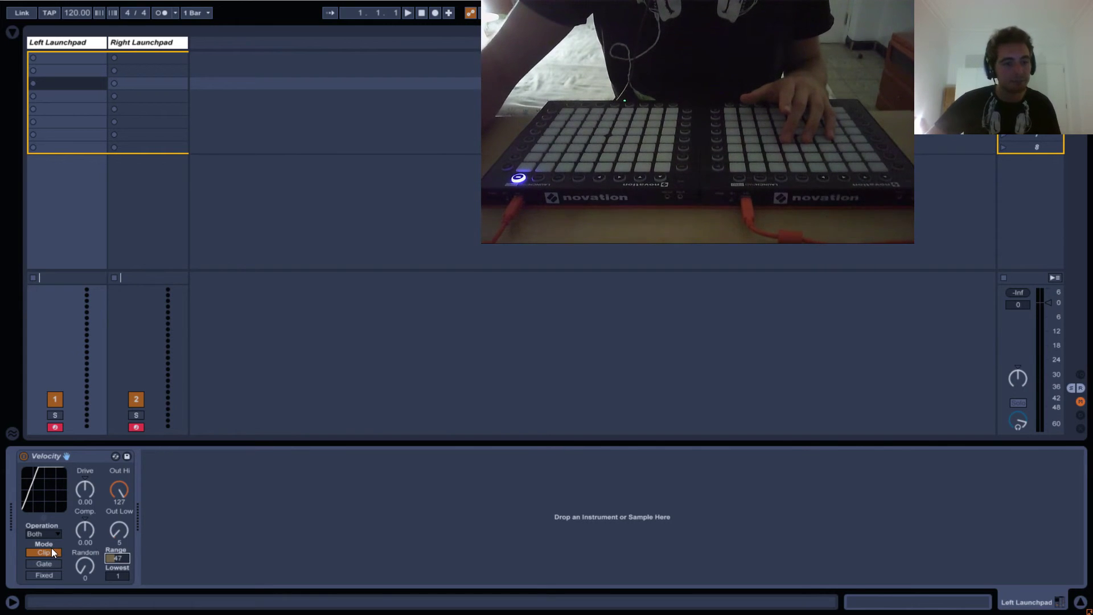
click(115, 556)
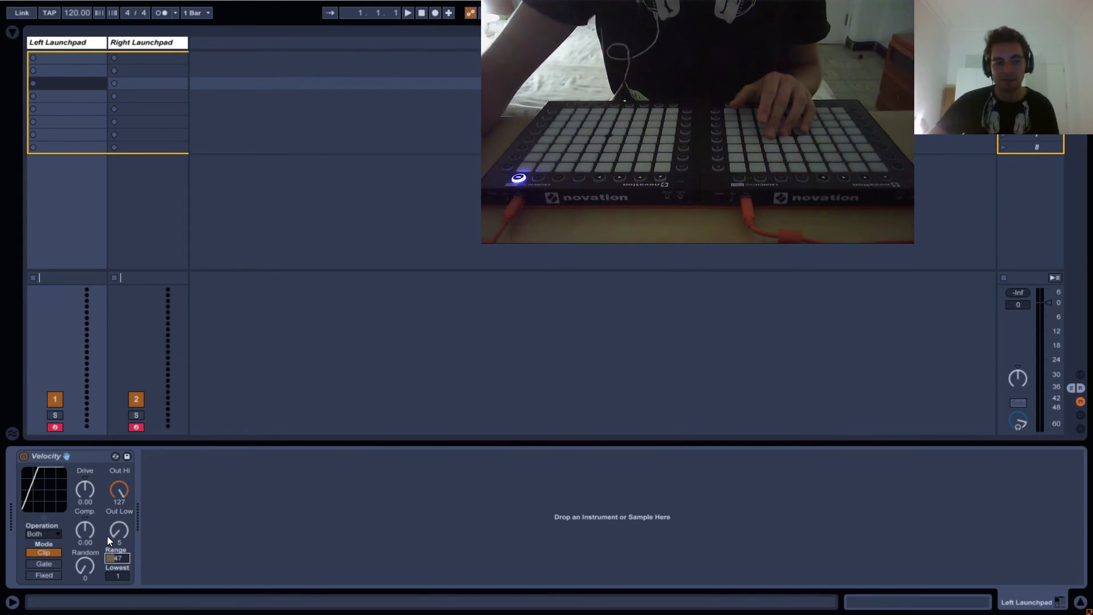
Switch the Velocity mode to Gate, then Fixed, and show the MIDI effects browser.
click(46, 564)
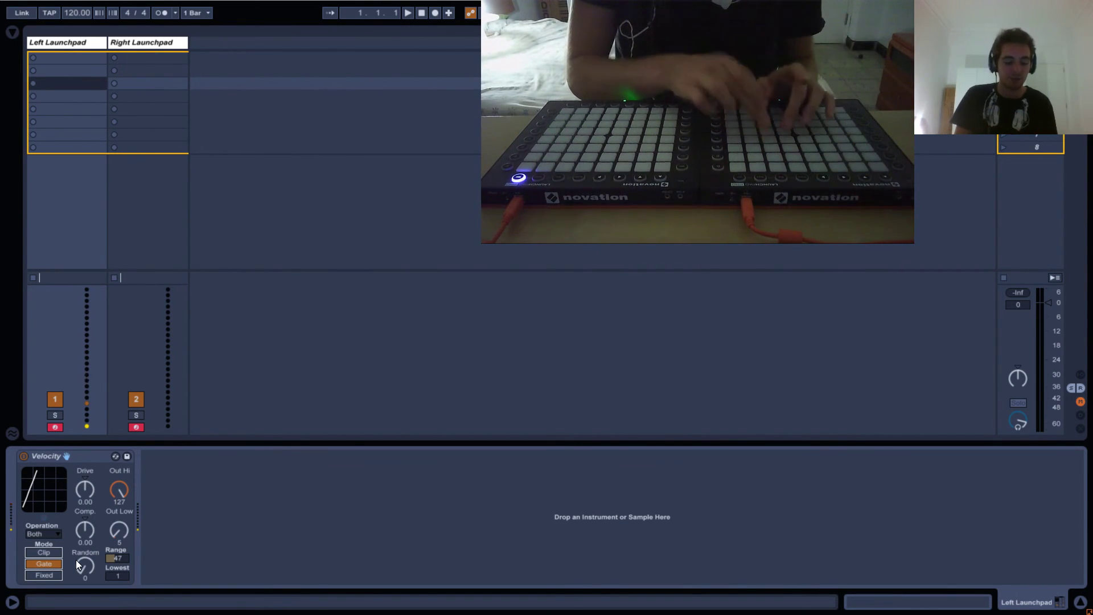
click(43, 575)
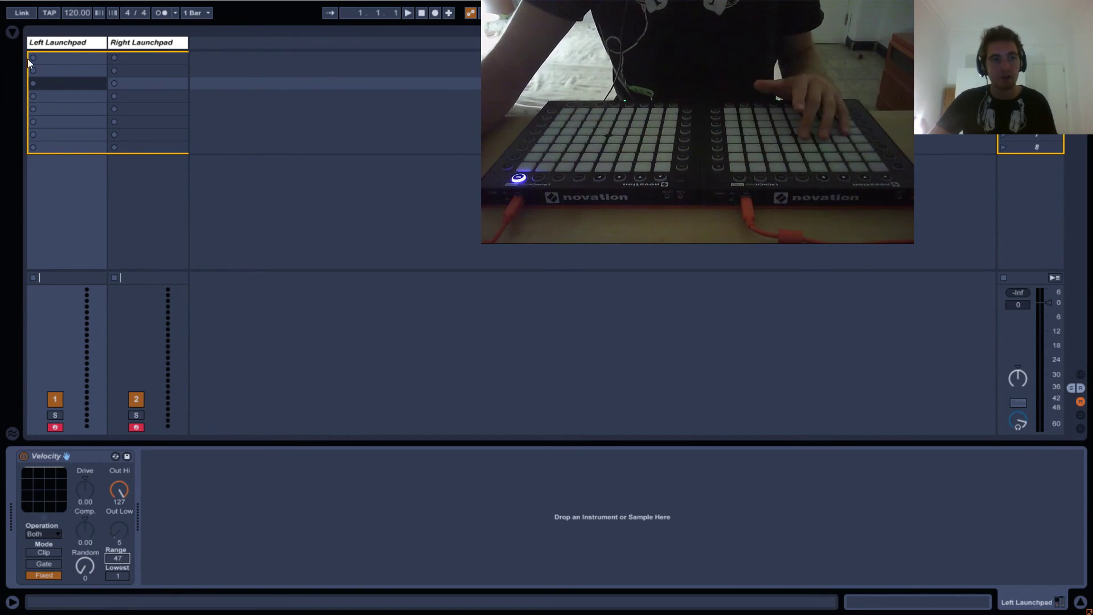
click(11, 33)
Add two more Velocity devices, bypass the first, and raise the second's Out Low to 127.
drag(105, 159, 243, 493)
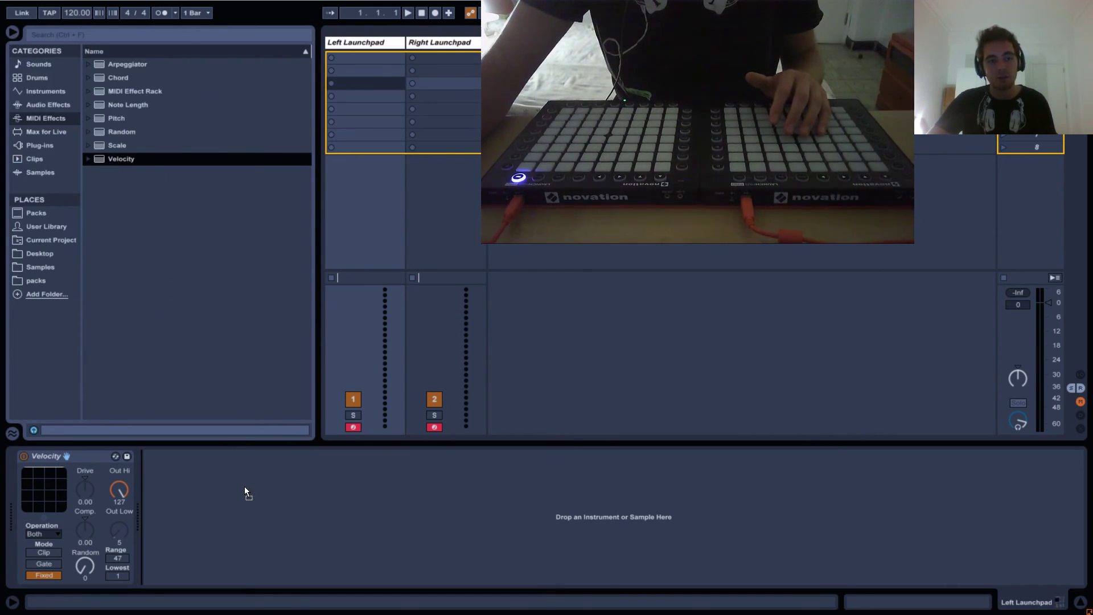
drag(108, 156, 368, 488)
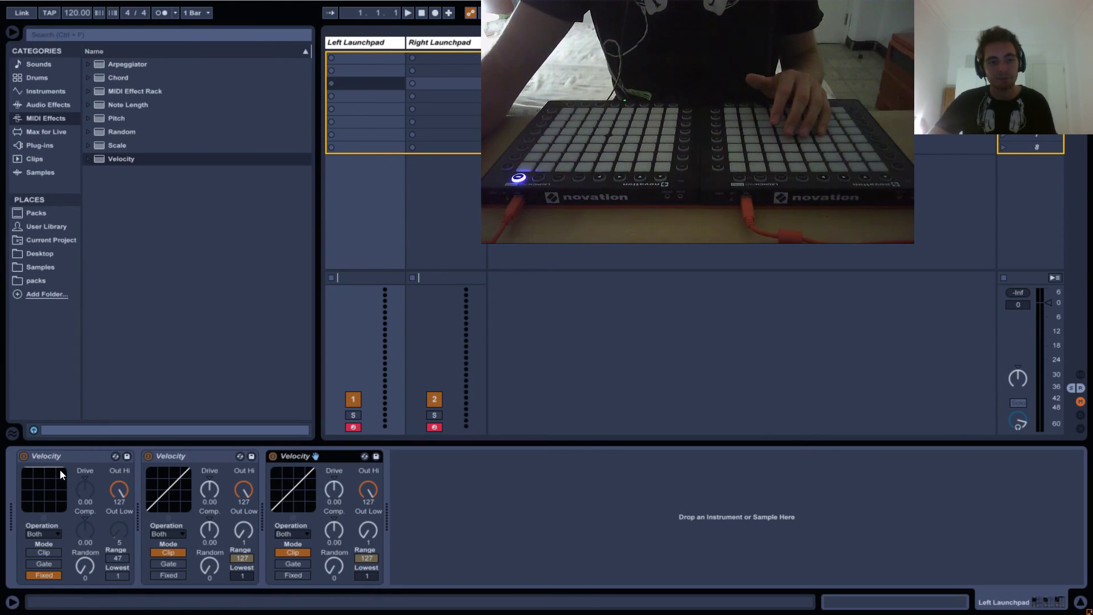
click(24, 457)
drag(230, 525, 272, 196)
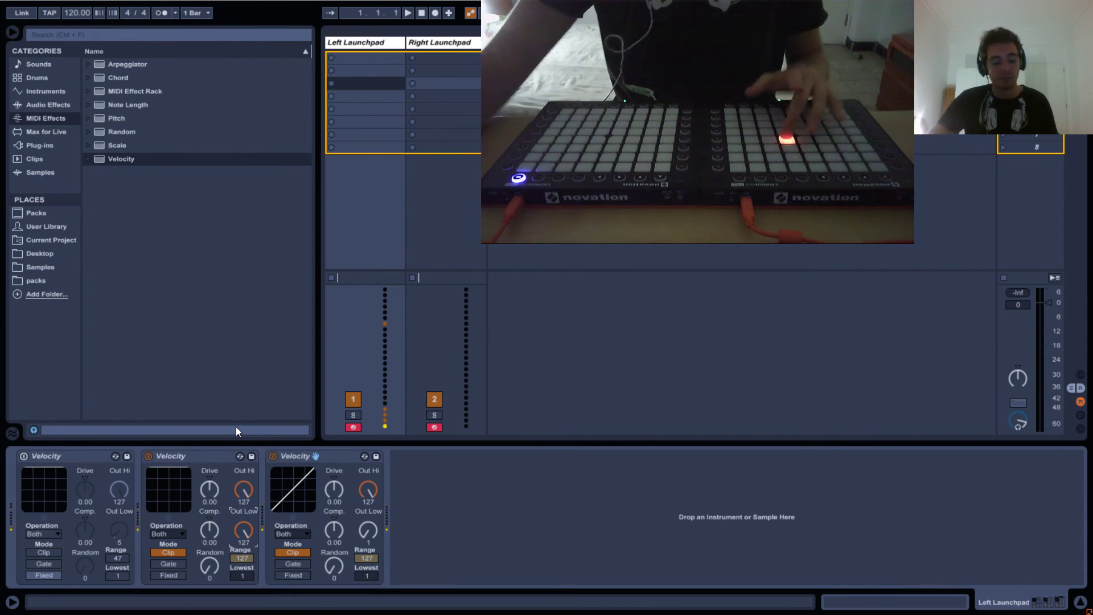
Delete the third Velocity device and toggle the first two on and off to compare them.
click(289, 456)
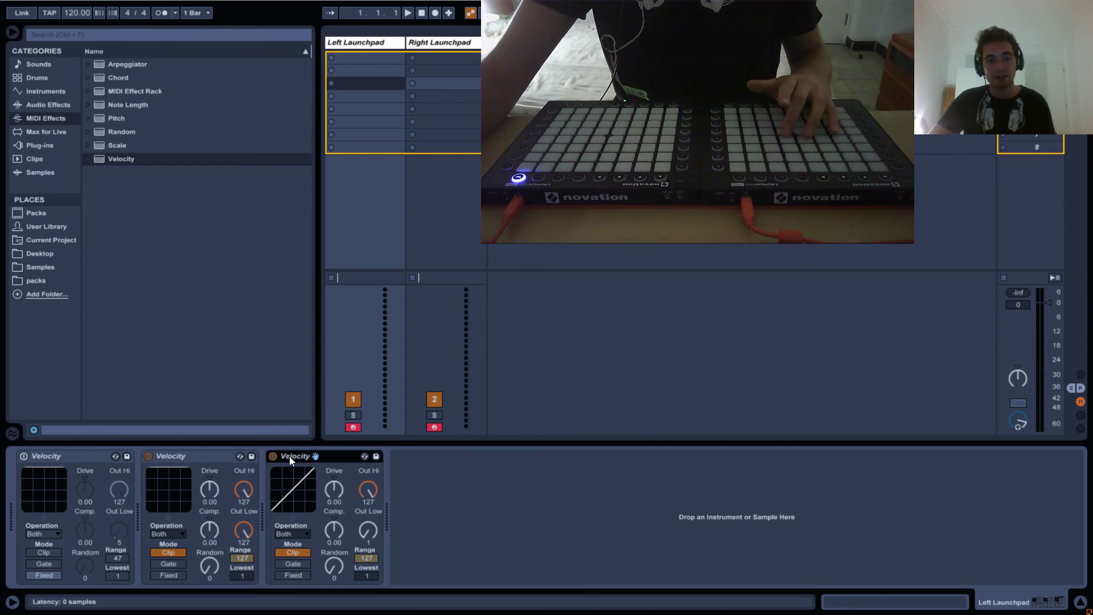
key(Delete)
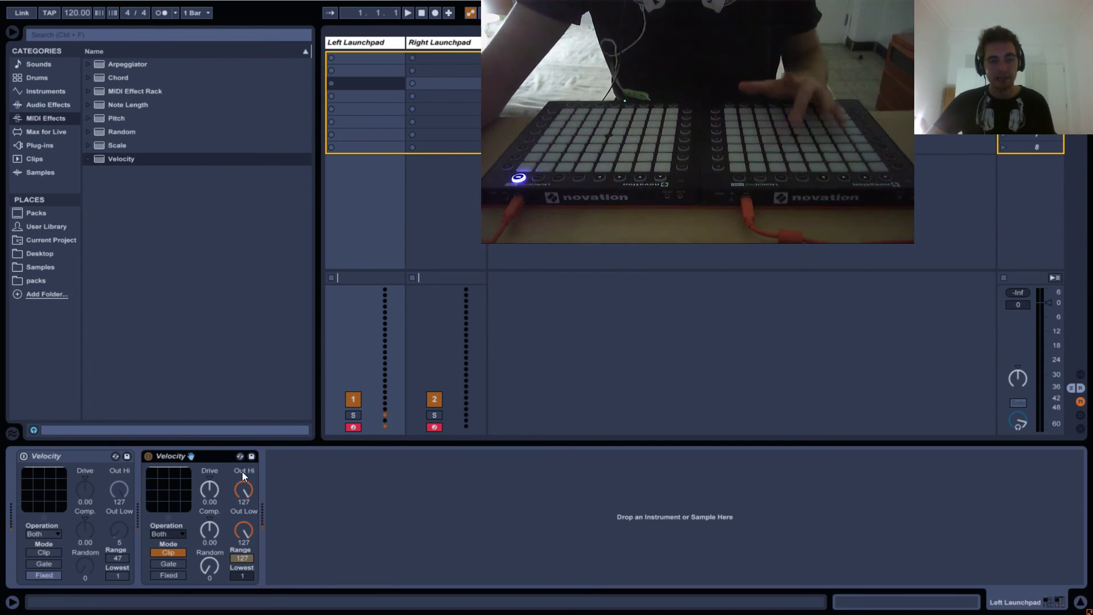
click(242, 516)
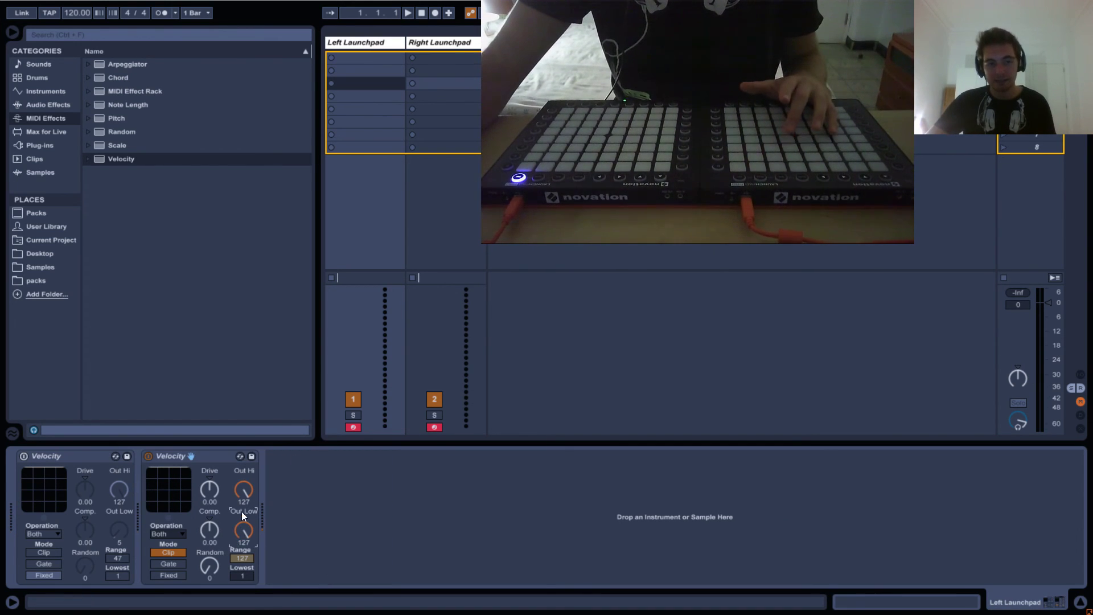
click(148, 456)
click(23, 457)
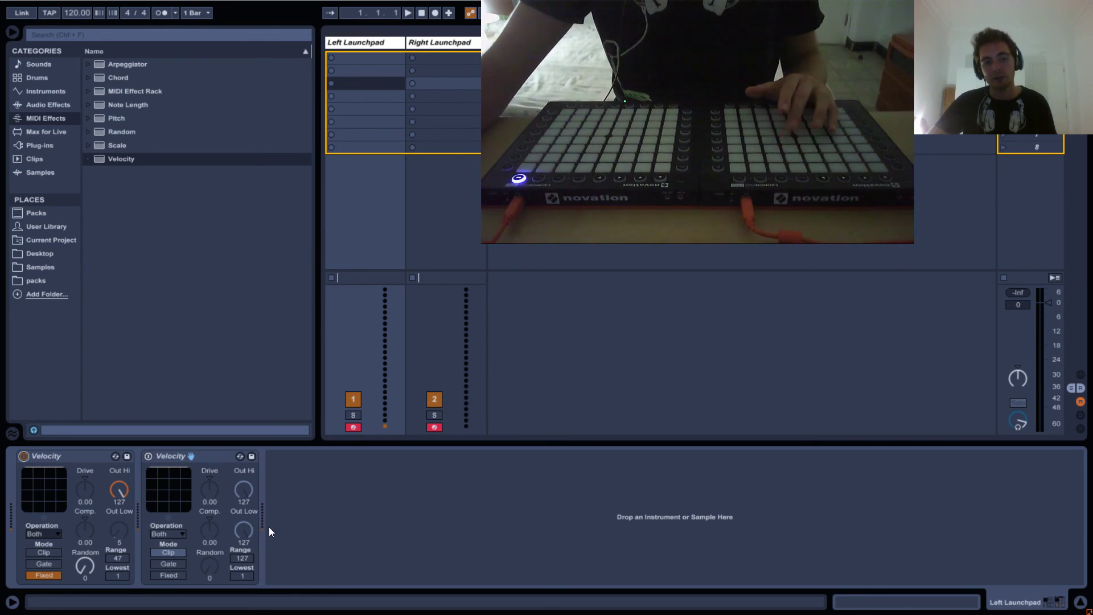
click(148, 456)
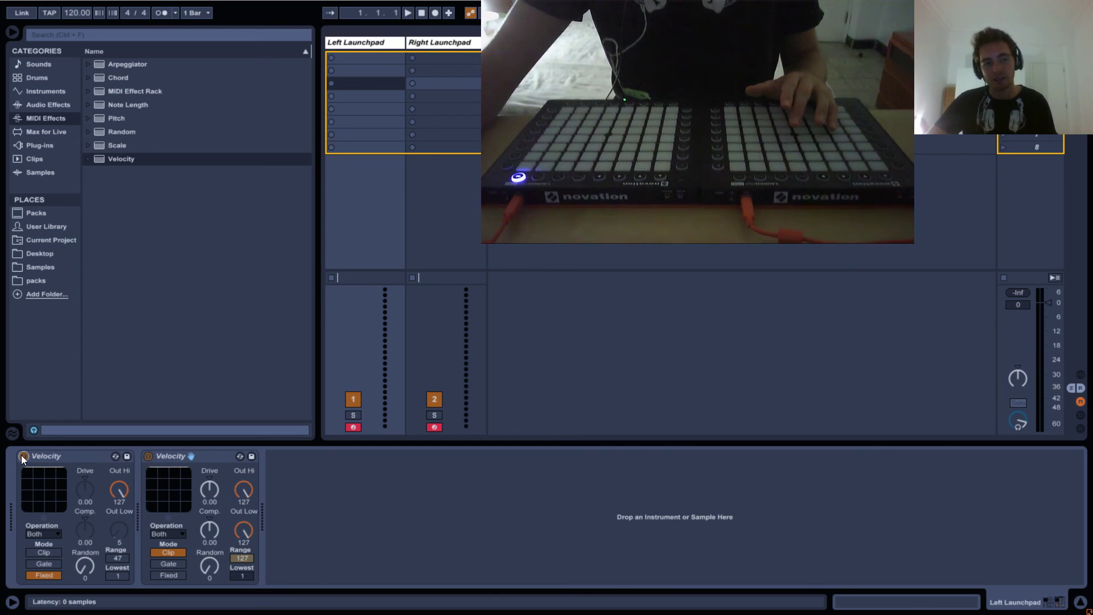
click(23, 456)
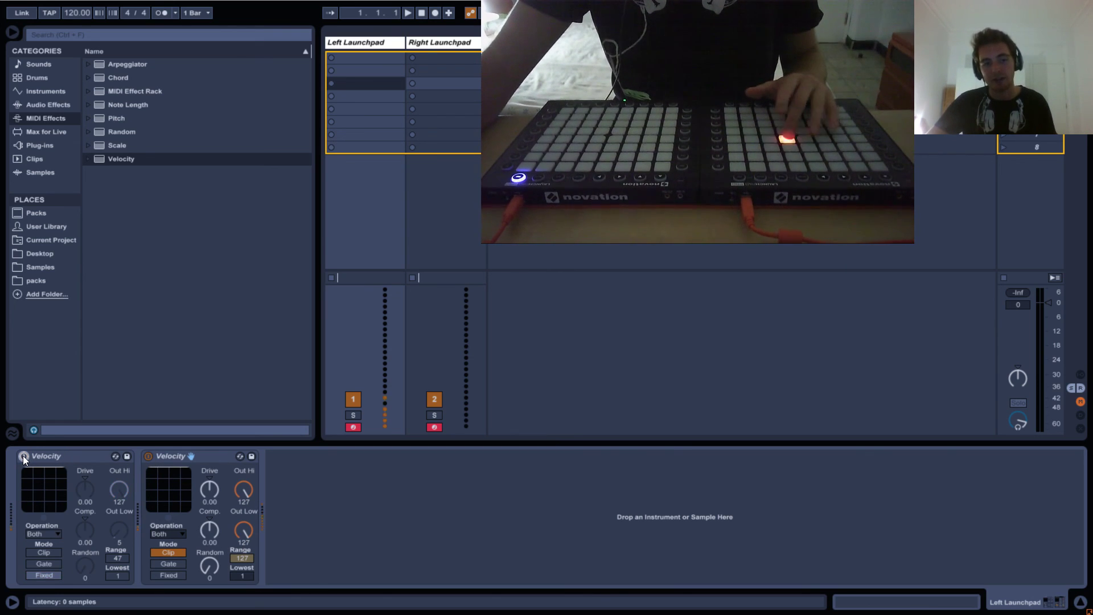
Delete the remaining two Velocity devices so the Left Launchpad chain is empty.
click(89, 455)
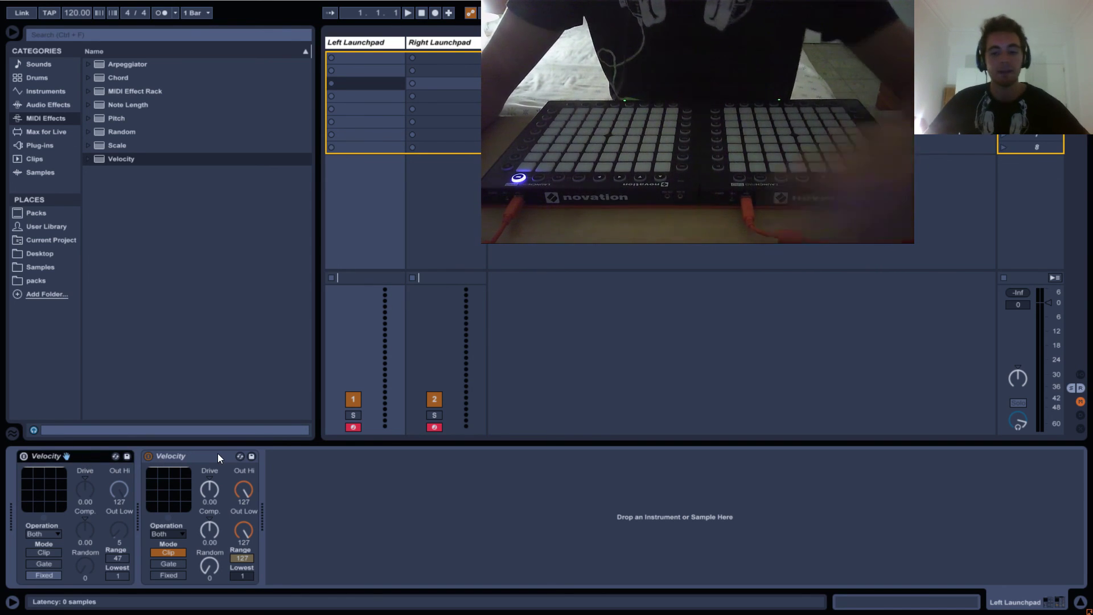
key(Delete)
click(77, 452)
key(Delete)
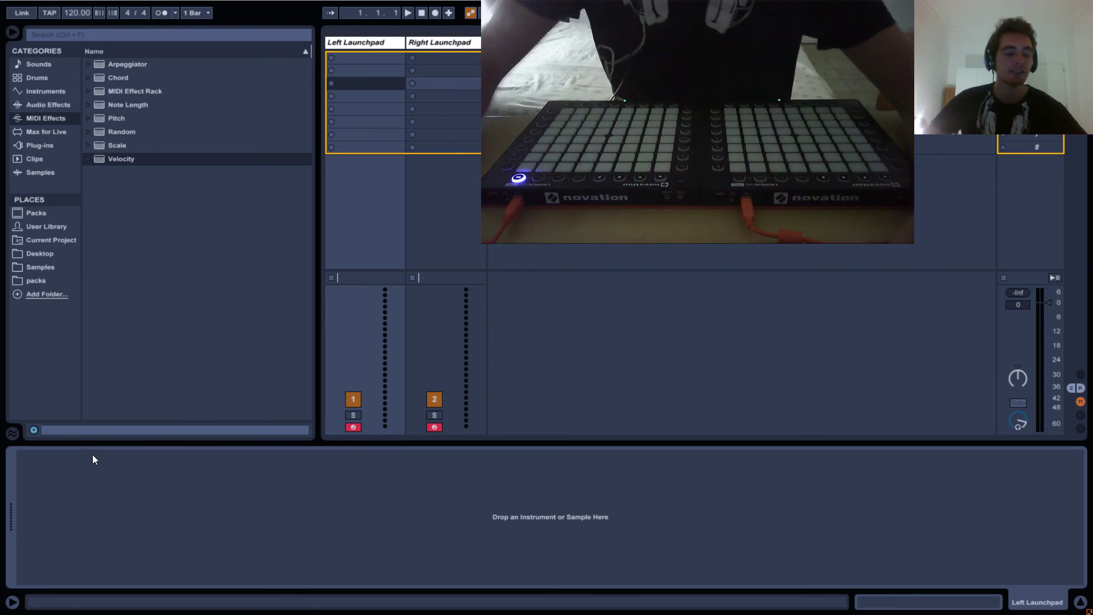